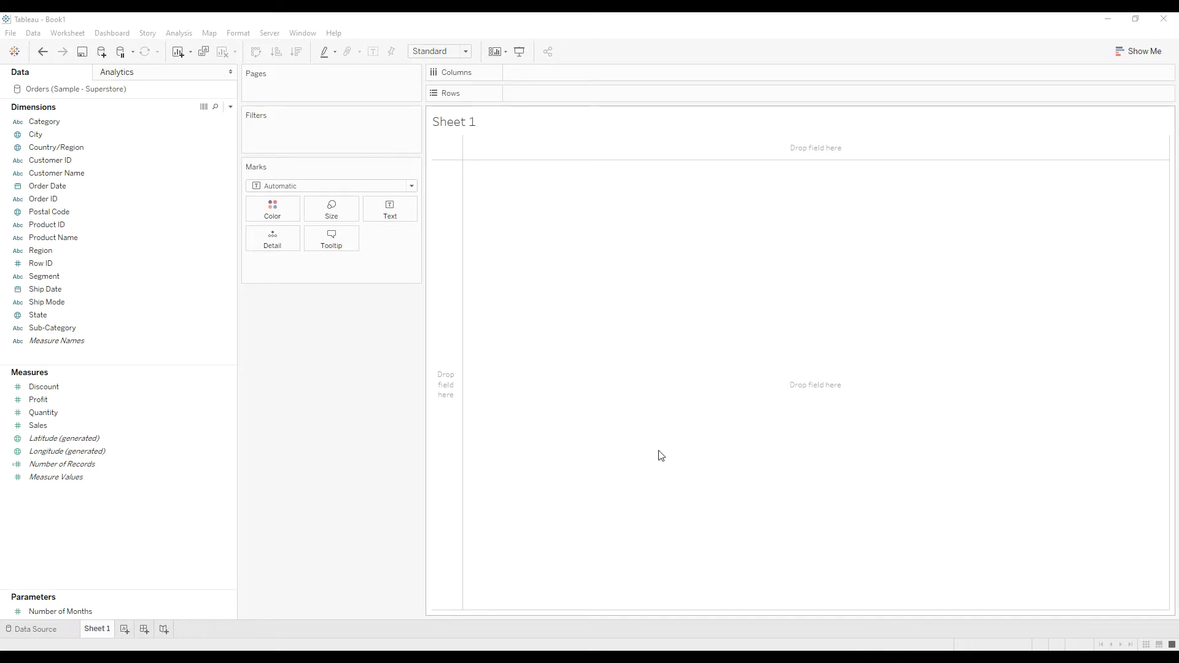
# Create a new calculated field named Last N Months
pyautogui.rightClick(88, 358)
pyautogui.click(102, 363)
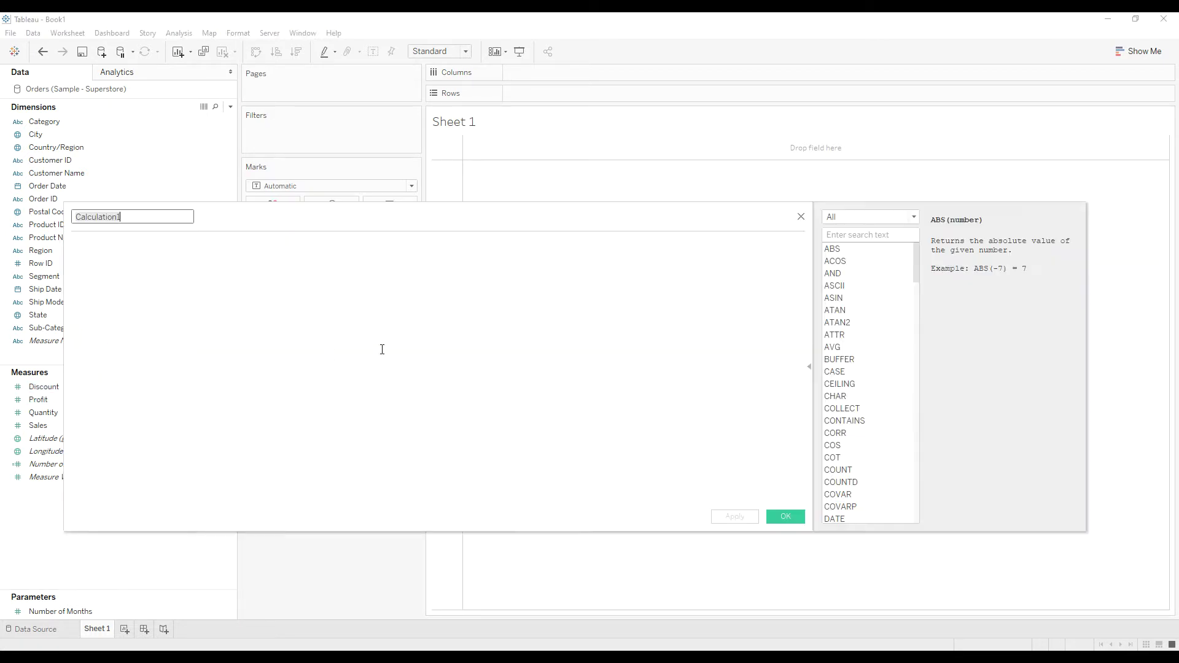
pyautogui.write('Last N Months')
pyautogui.press('Tab')
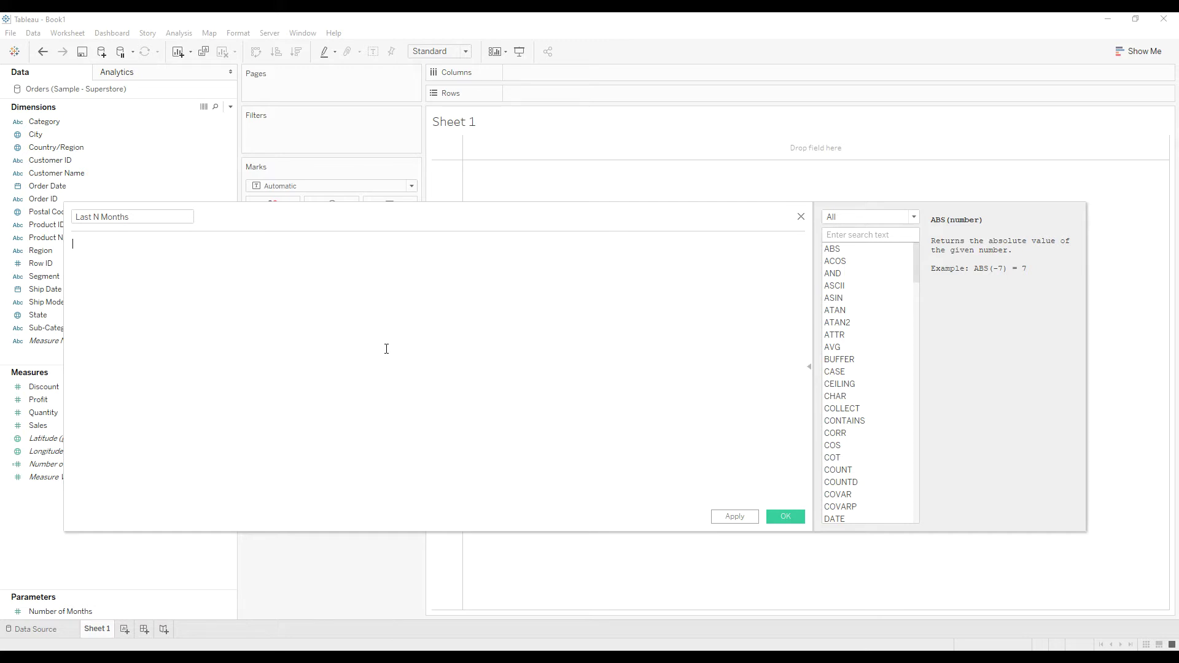
# Enter the formula DATETRUNC('month',[Order Date])
pyautogui.write('datetru')
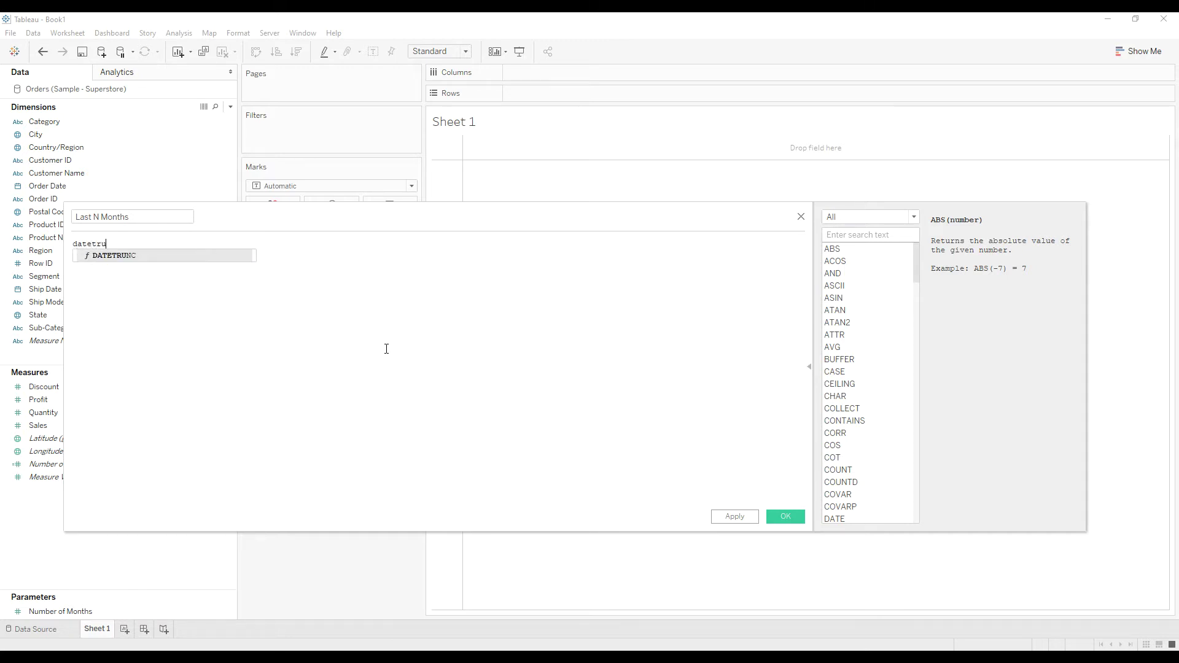
pyautogui.write('nc')
pyautogui.press('Return')
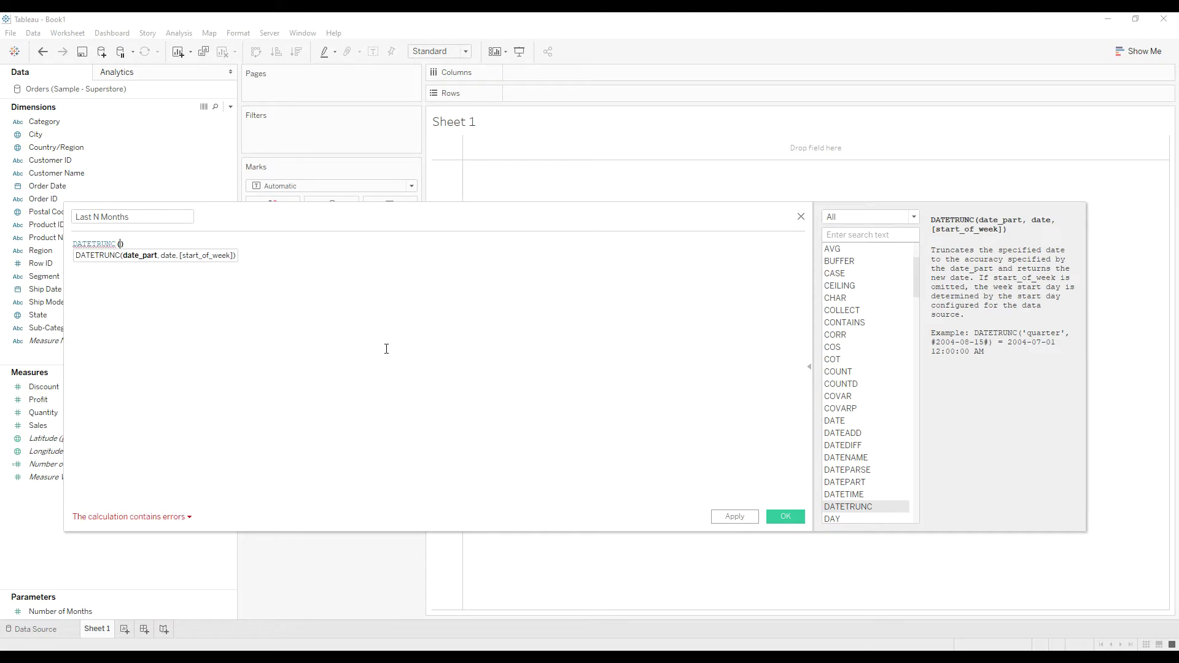
pyautogui.write("'")
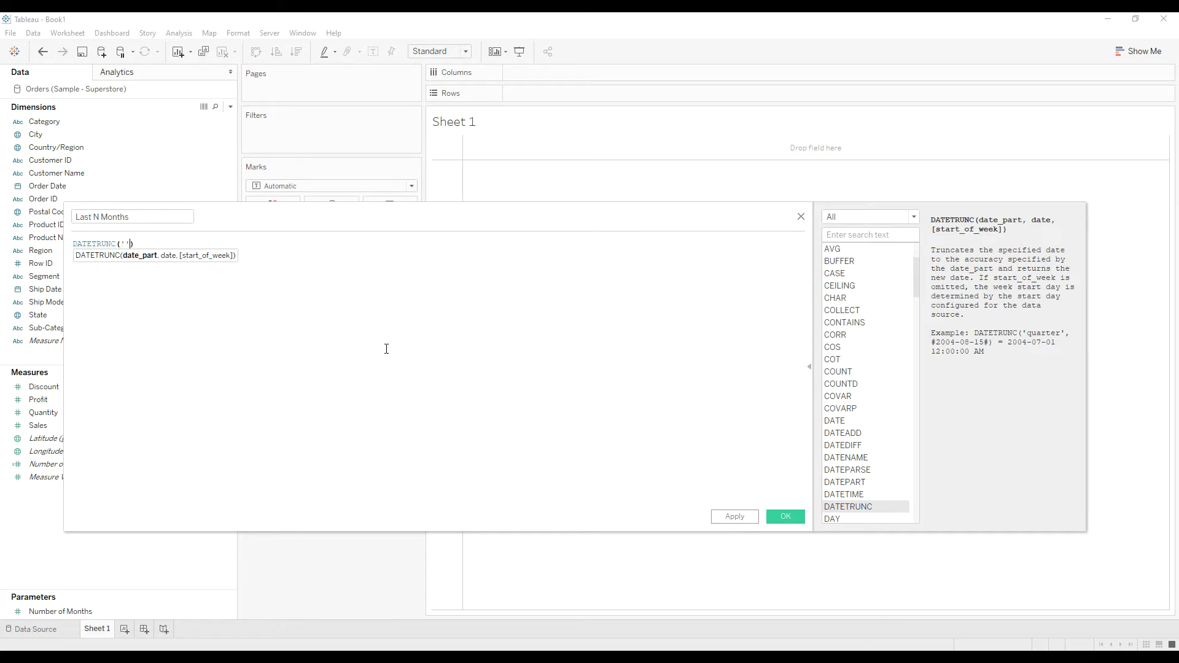
pyautogui.write("month',o")
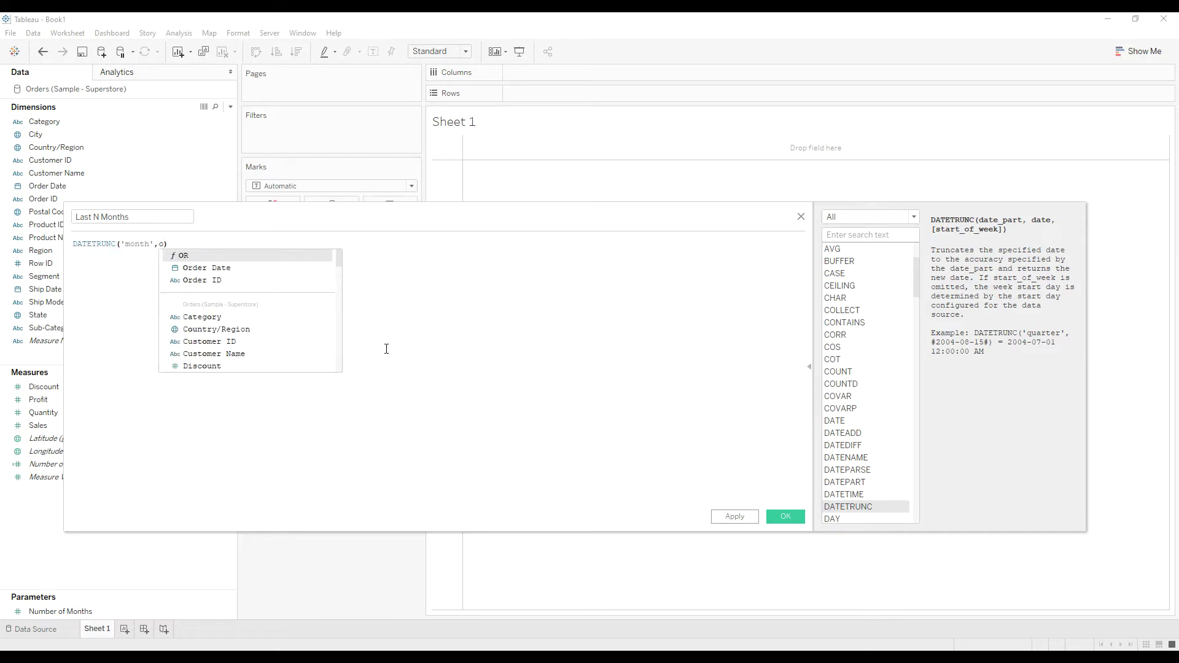
pyautogui.press('Down')
pyautogui.press('Return')
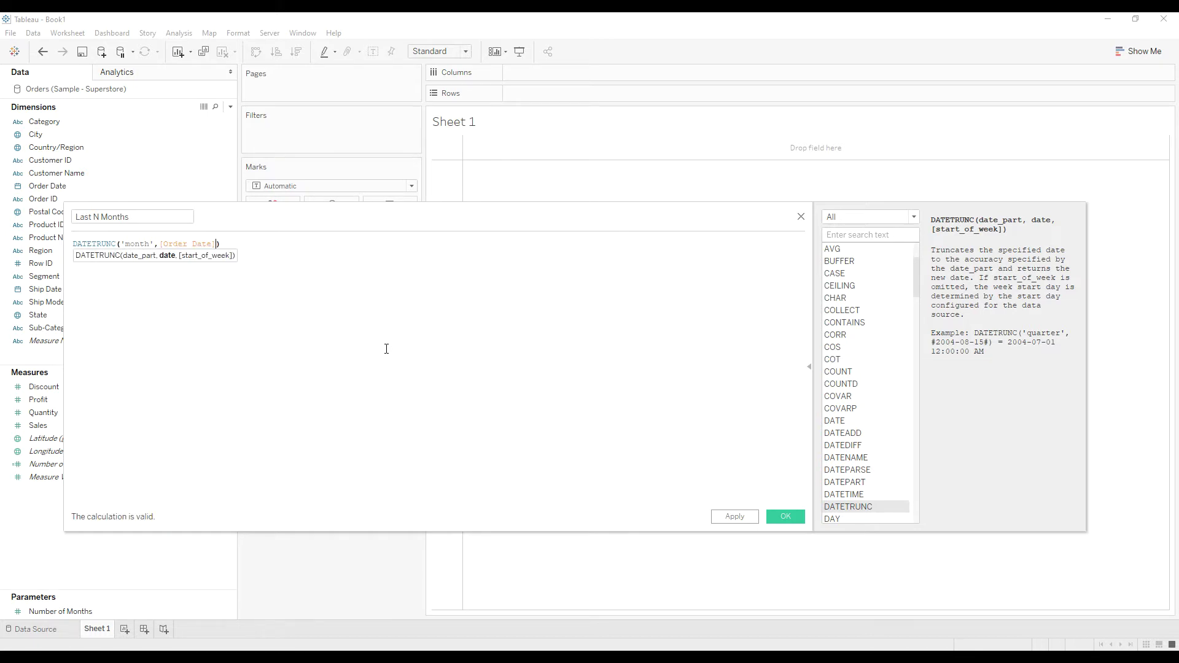
pyautogui.click(241, 244)
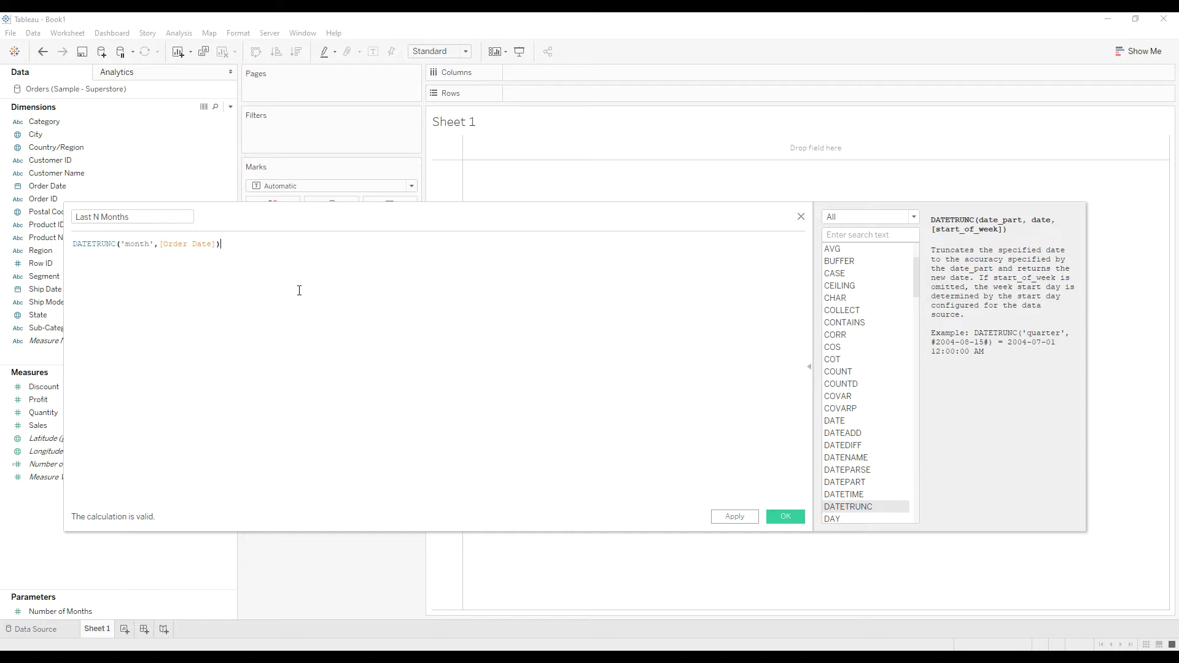
# Append , DATETRUNC('month',TODAY()) after the first expression, using autocomplete for TODAY
pyautogui.write(', DATETRUNC(')
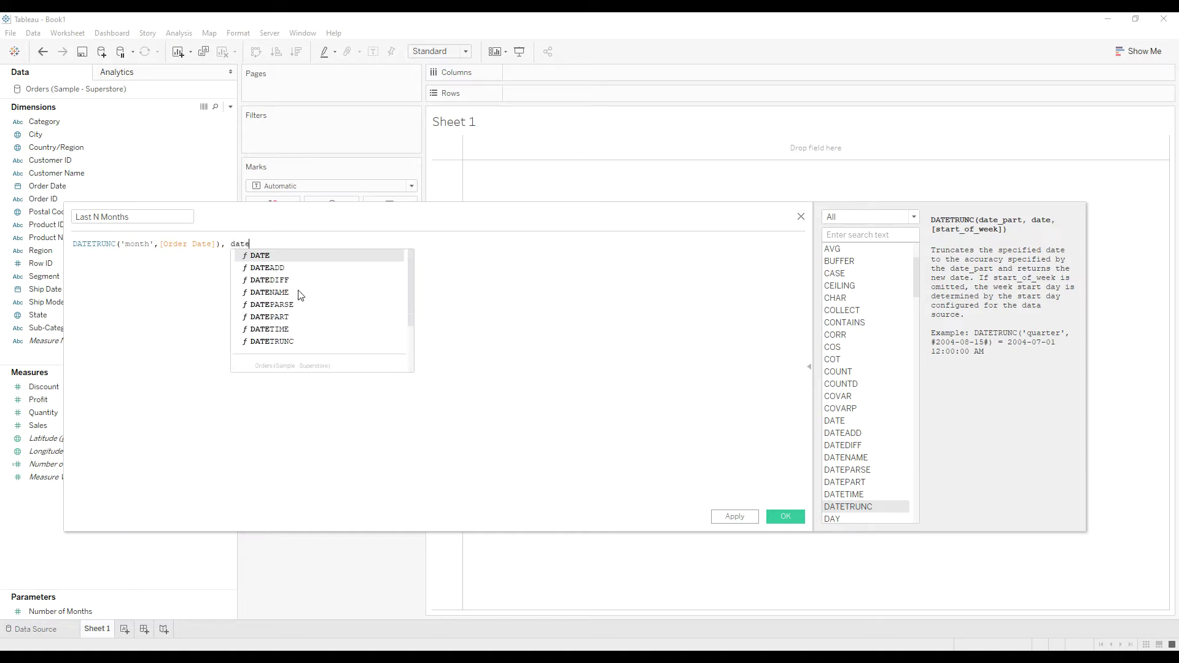
pyautogui.write("''")
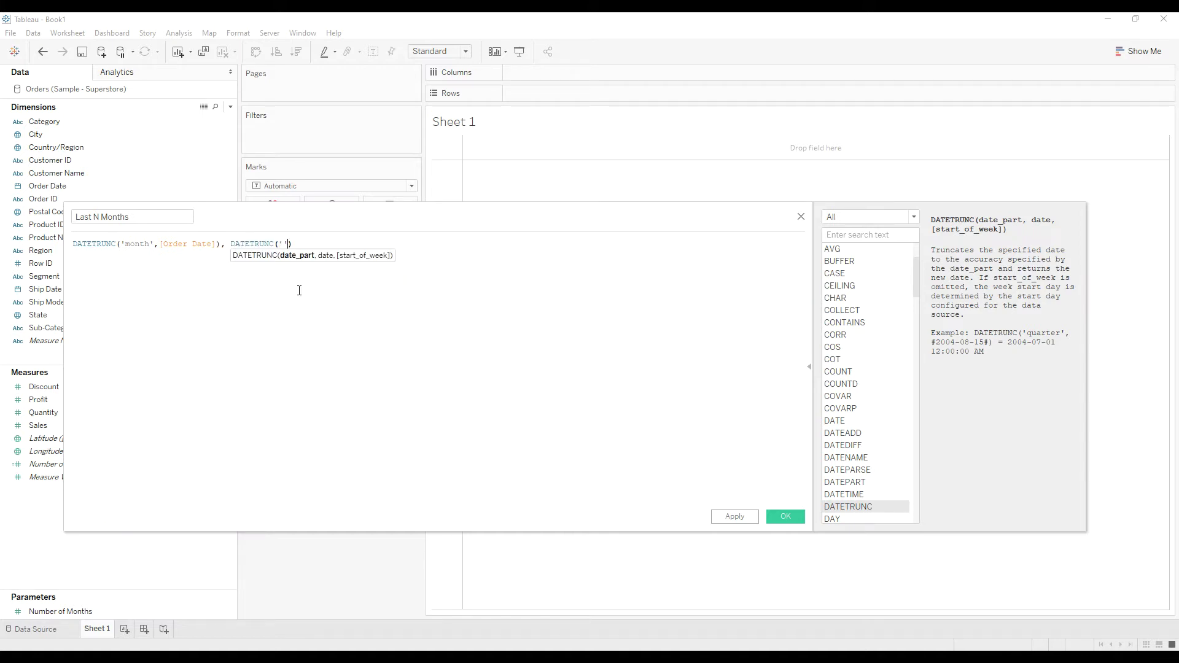
pyautogui.write('month')
pyautogui.press('Right')
pyautogui.write(',tod')
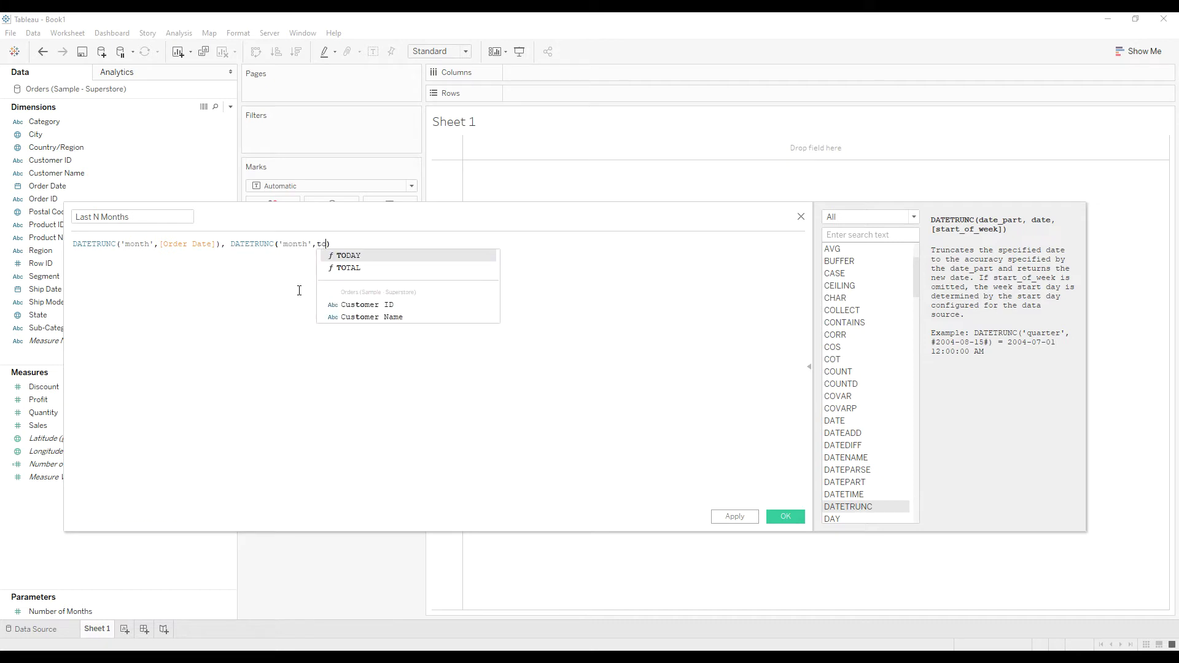
pyautogui.press('Return')
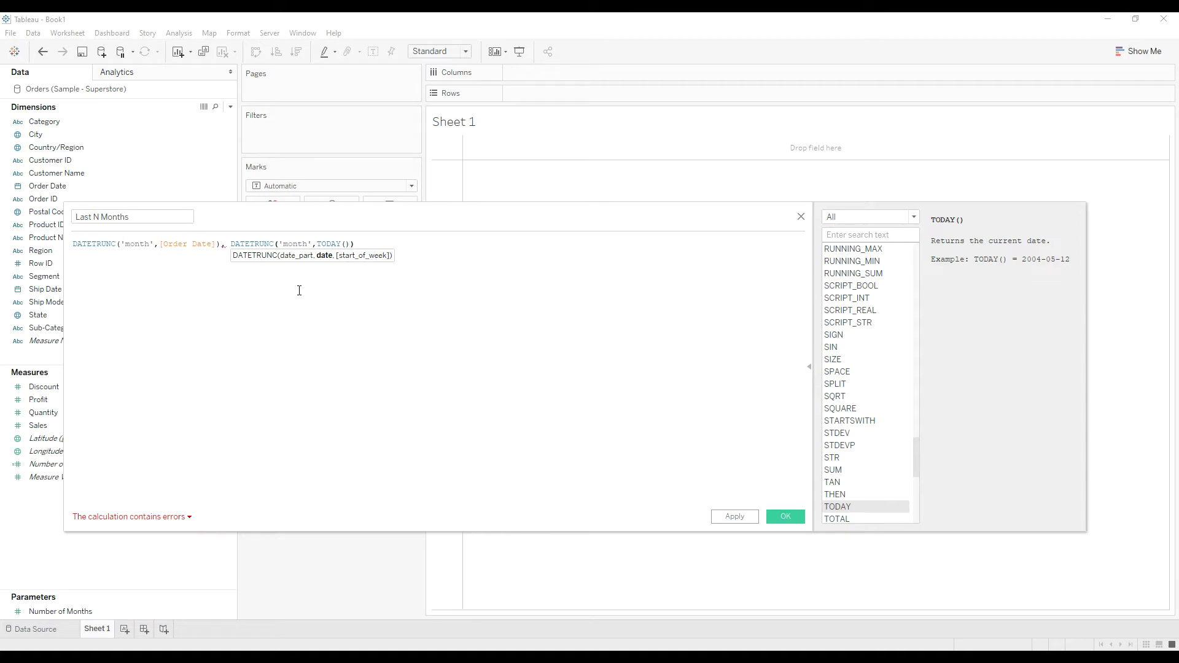
pyautogui.moveTo(231, 244); pyautogui.dragTo(381, 245)
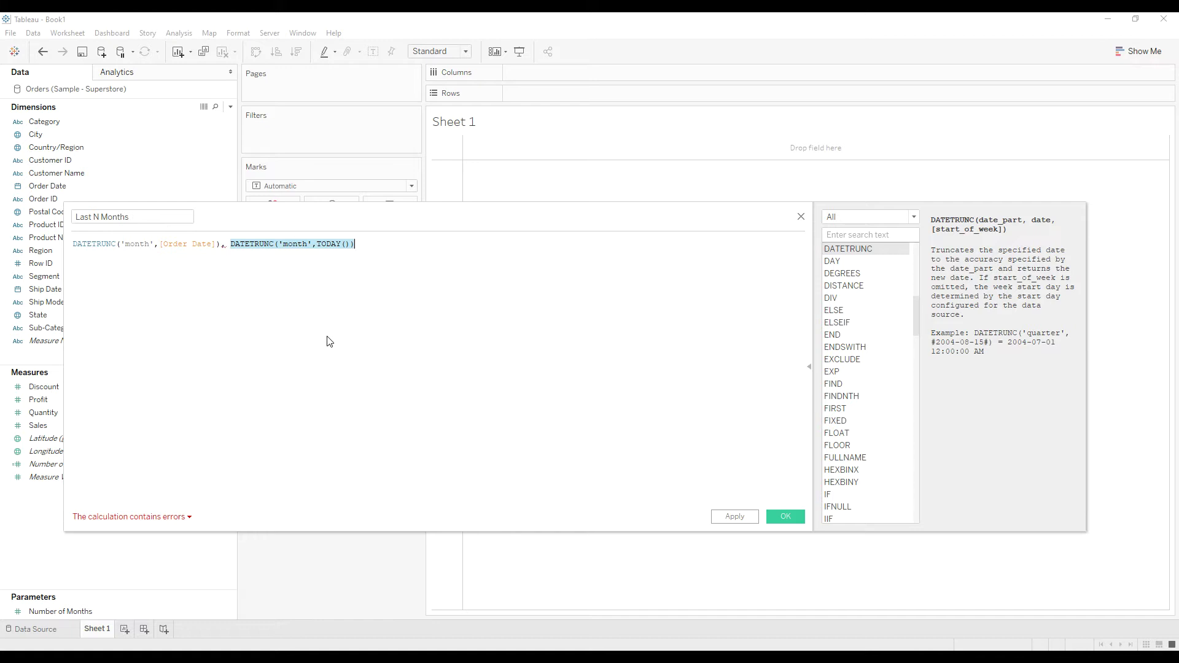
pyautogui.click(292, 243)
pyautogui.doubleClick(249, 244)
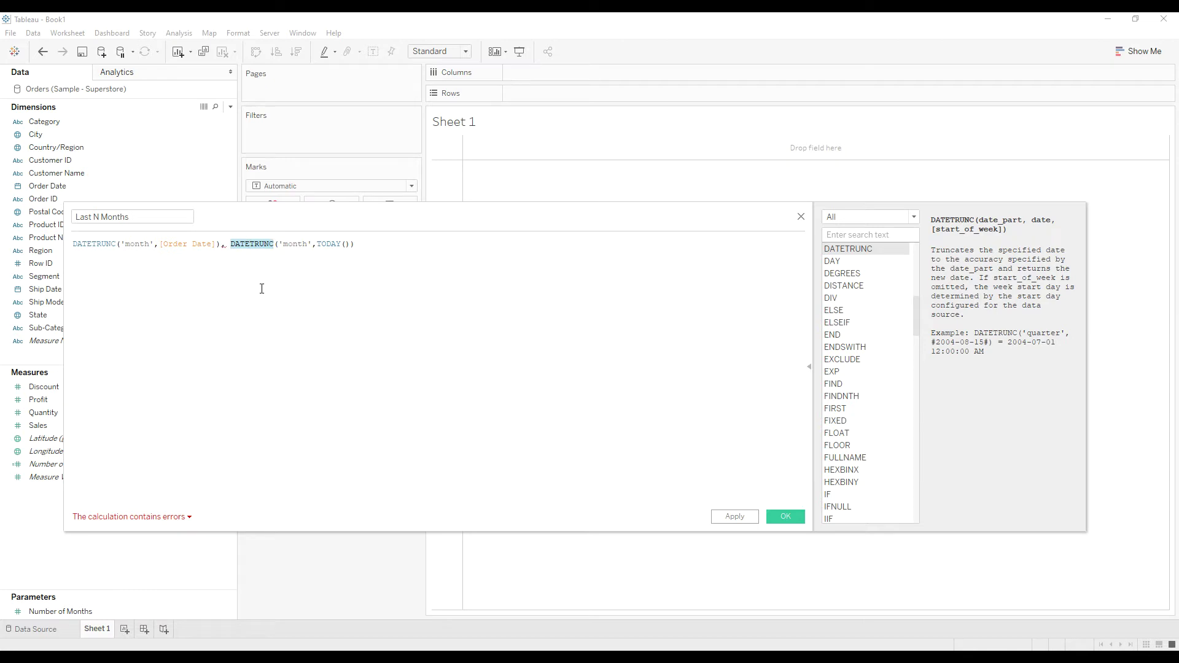
pyautogui.doubleClick(296, 244)
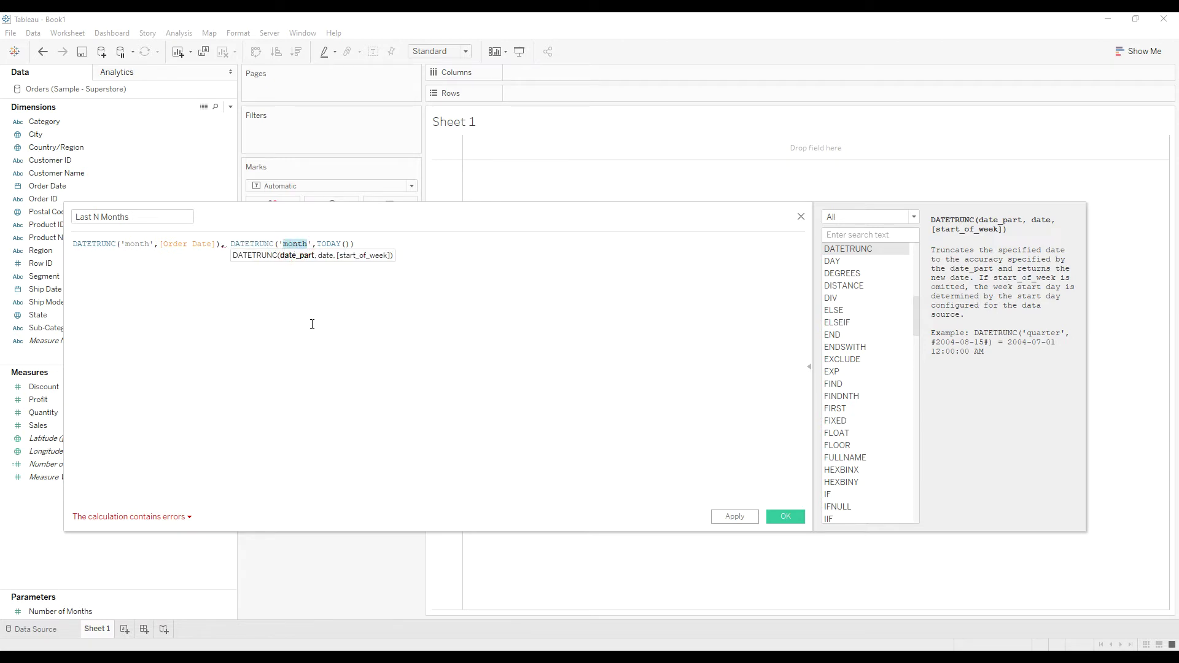
# Wrap both DATETRUNC expressions inside a DATEDIFF( ) call
pyautogui.click(75, 244)
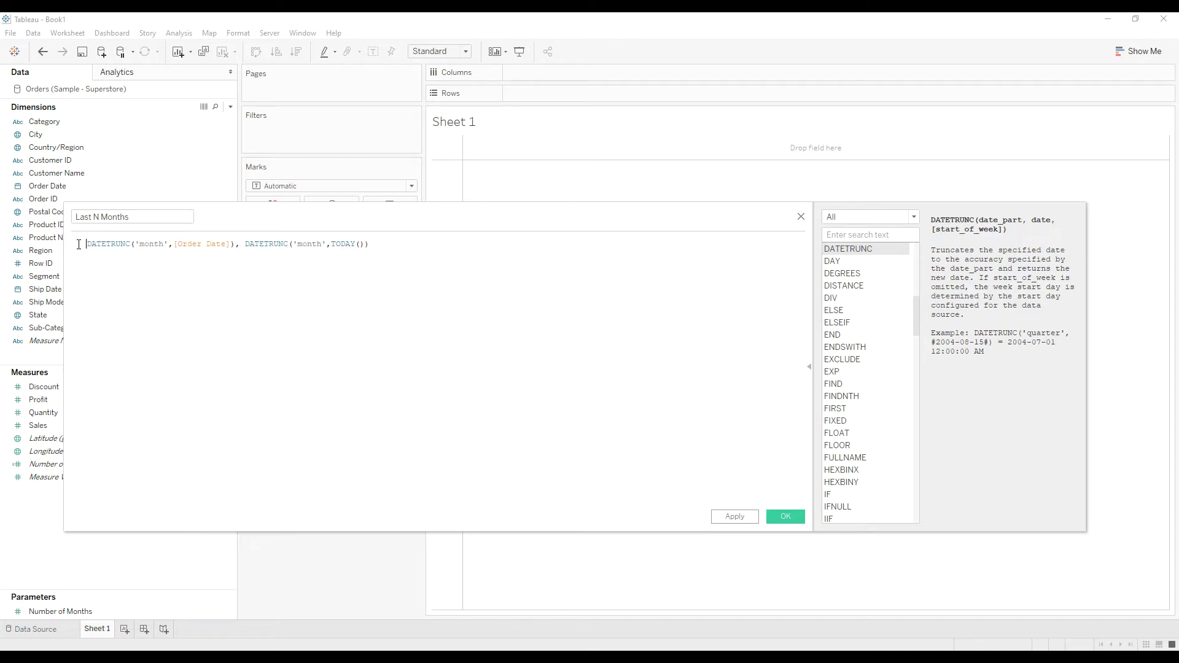
pyautogui.write('d  ')
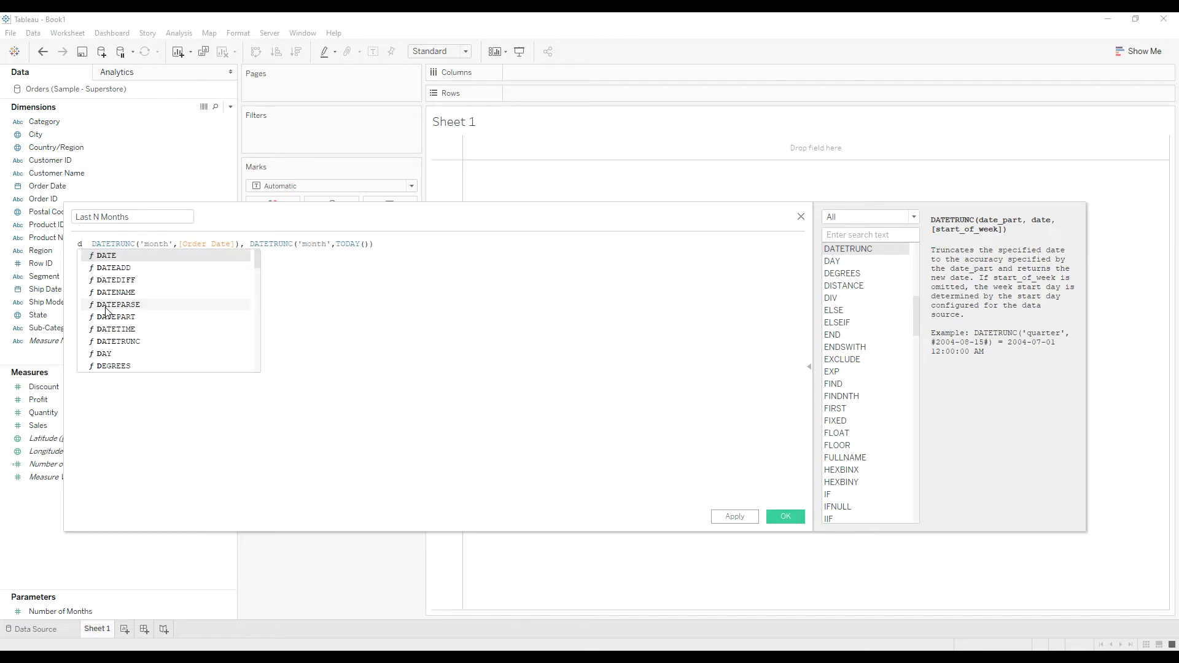
pyautogui.write('atef')
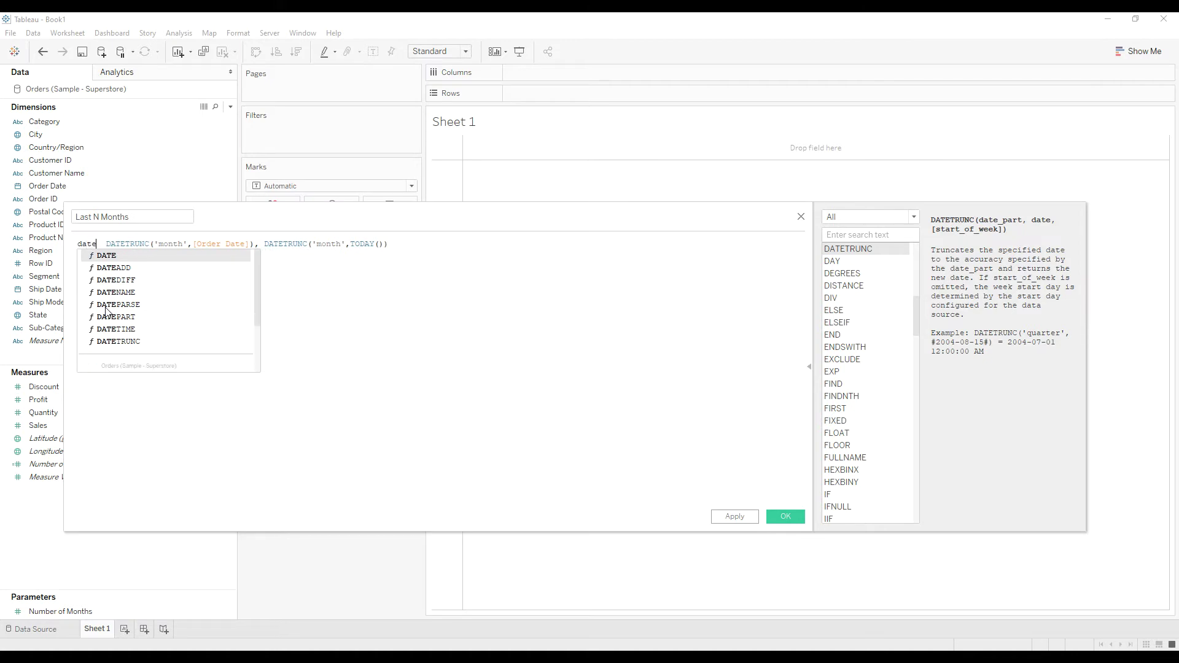
pyautogui.press('BackSpace')
pyautogui.write('diff(')
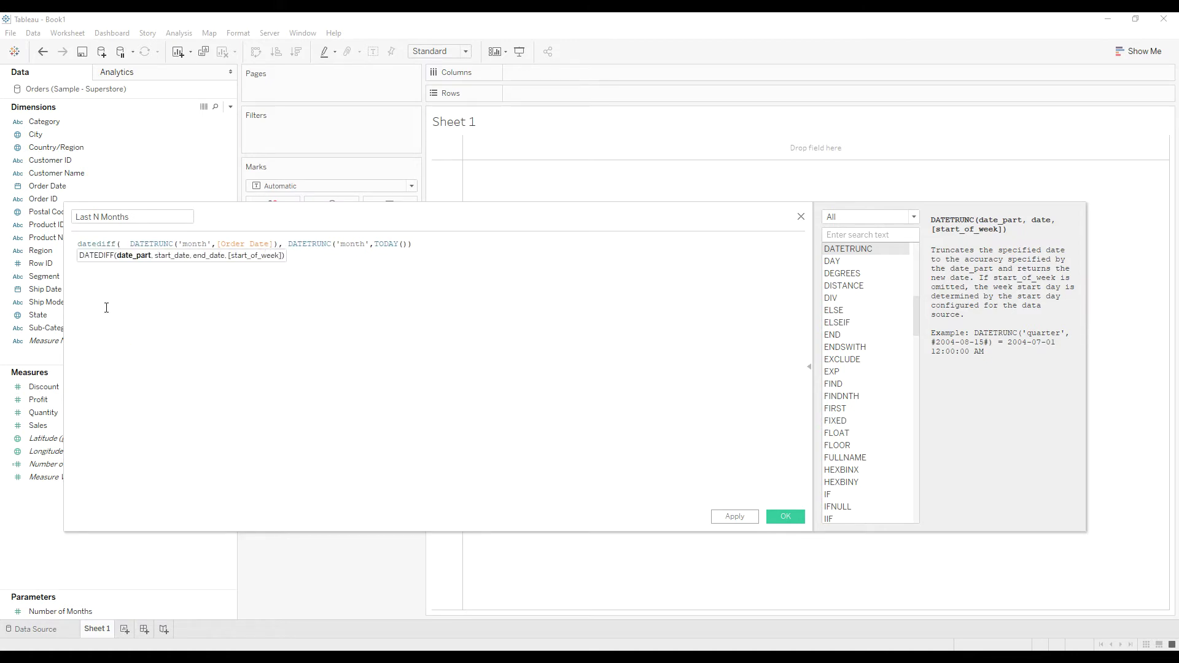
pyautogui.click(434, 248)
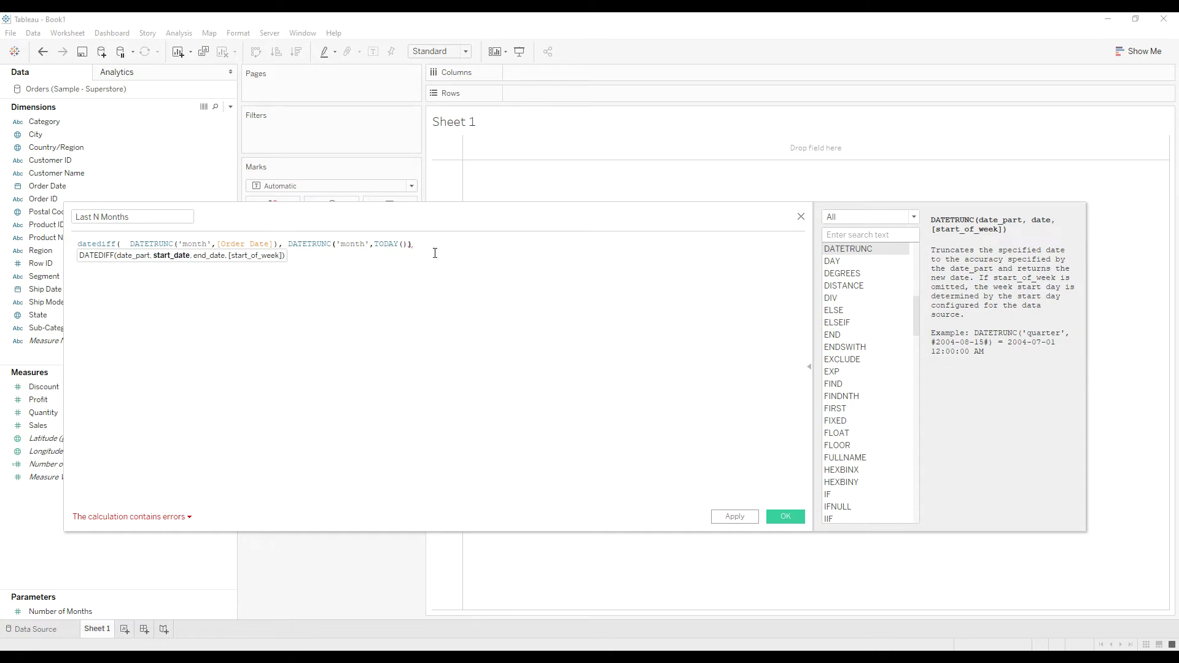
pyautogui.write(')')
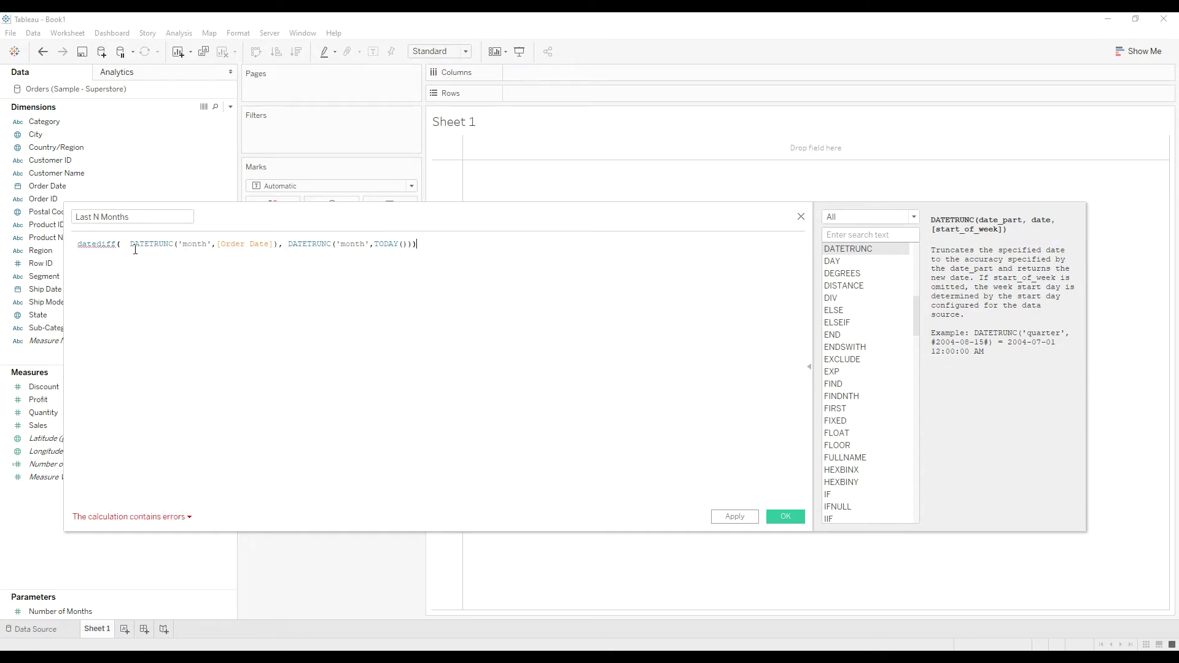
# Set the DATEDIFF unit to 'month' and add the closing parenthesis
pyautogui.click(125, 244)
pyautogui.doubleClick(124, 245)
pyautogui.write("'day'")
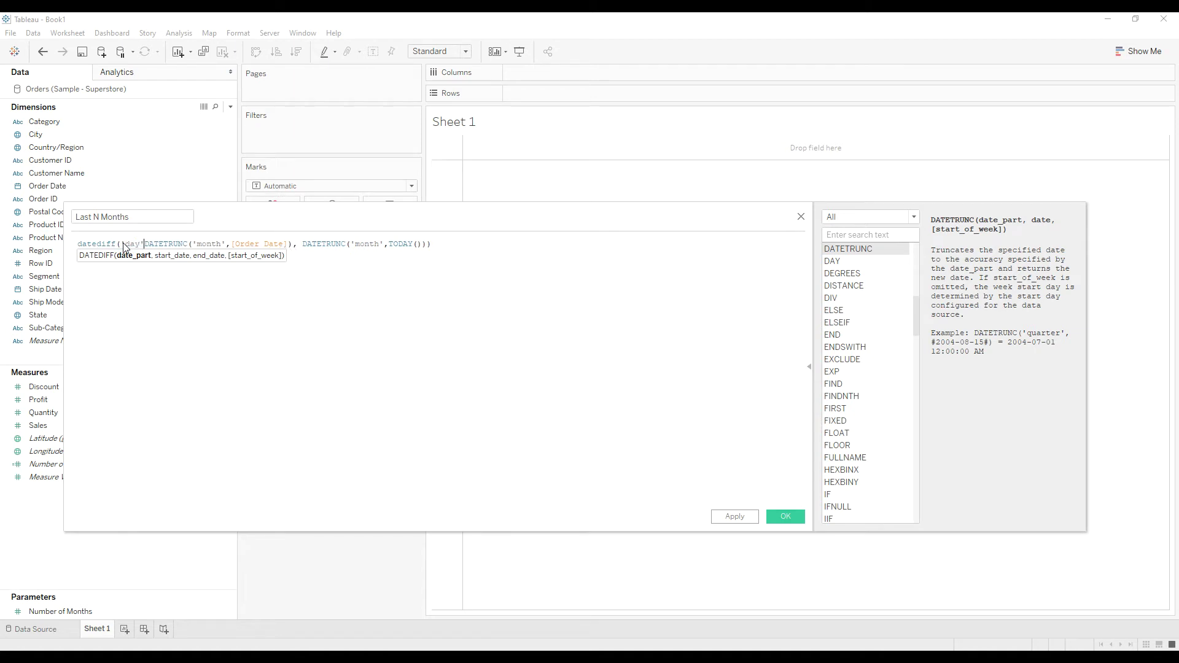
pyautogui.write(',')
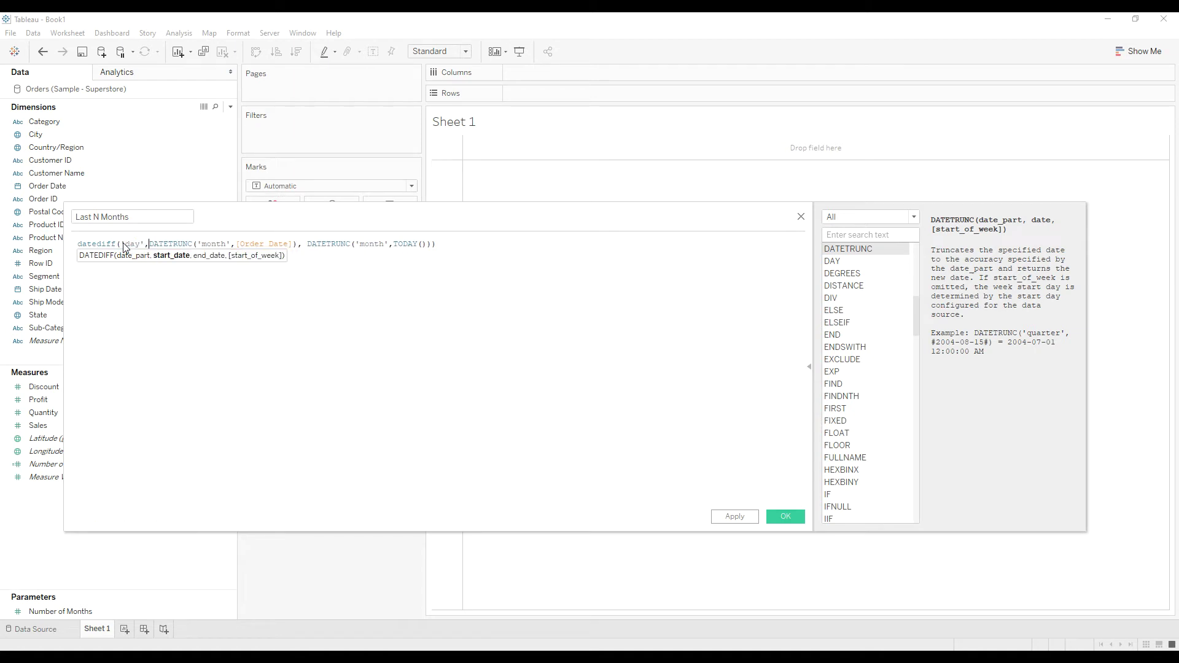
pyautogui.doubleClick(132, 244)
pyautogui.write('month')
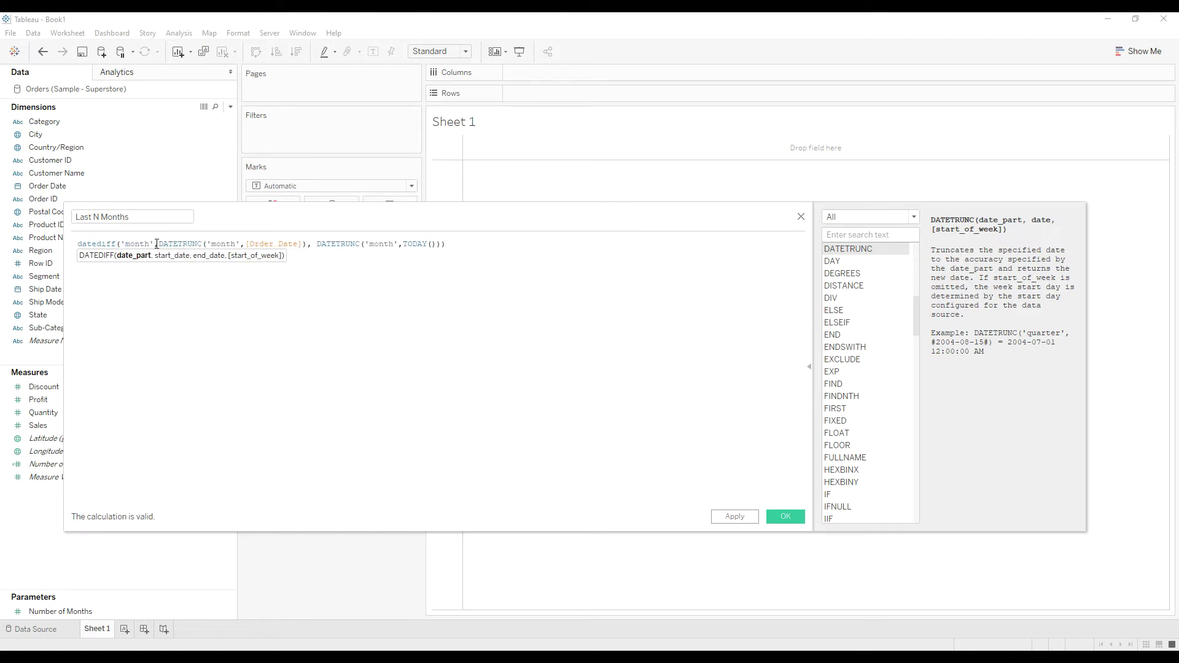
pyautogui.moveTo(159, 244); pyautogui.dragTo(437, 244)
pyautogui.click(463, 294)
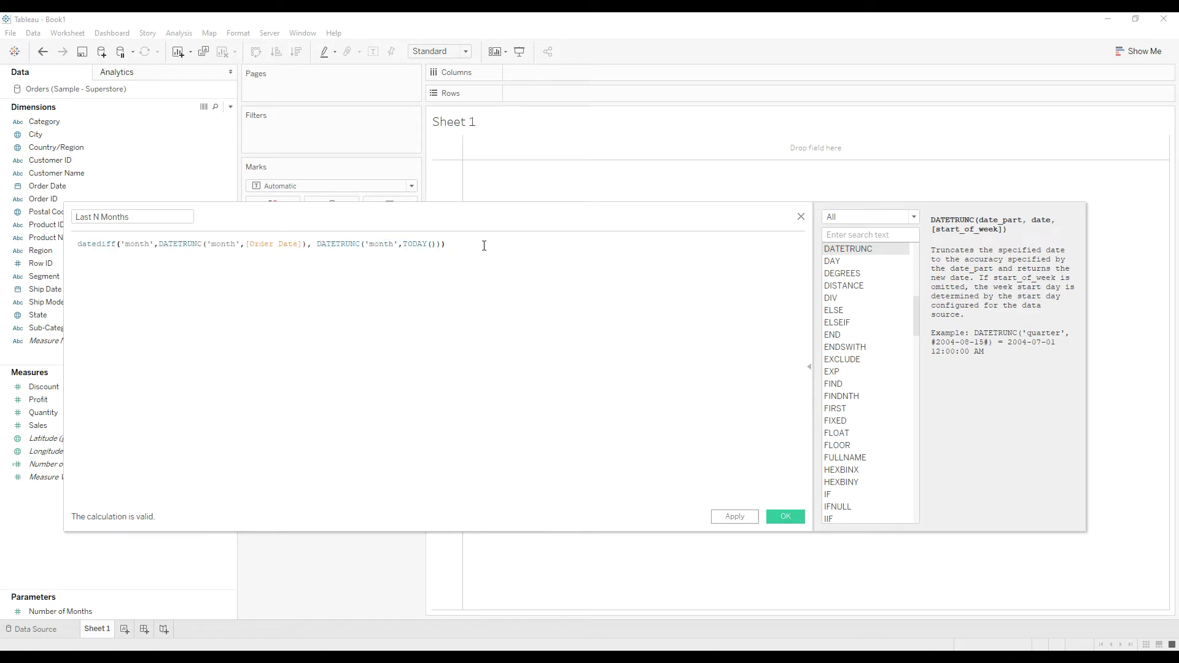
pyautogui.write(')')
# Wrap the Last N Months formula in MIN( ) and save it
pyautogui.click(80, 244)
pyautogui.write('(')
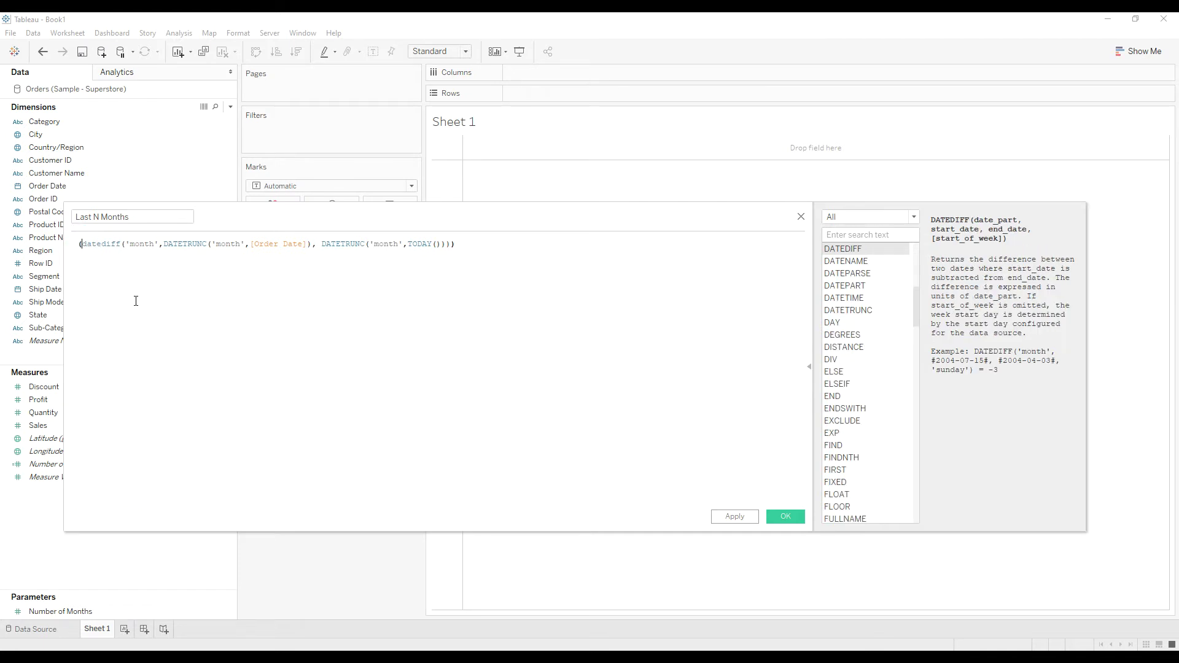
pyautogui.write('MIN')
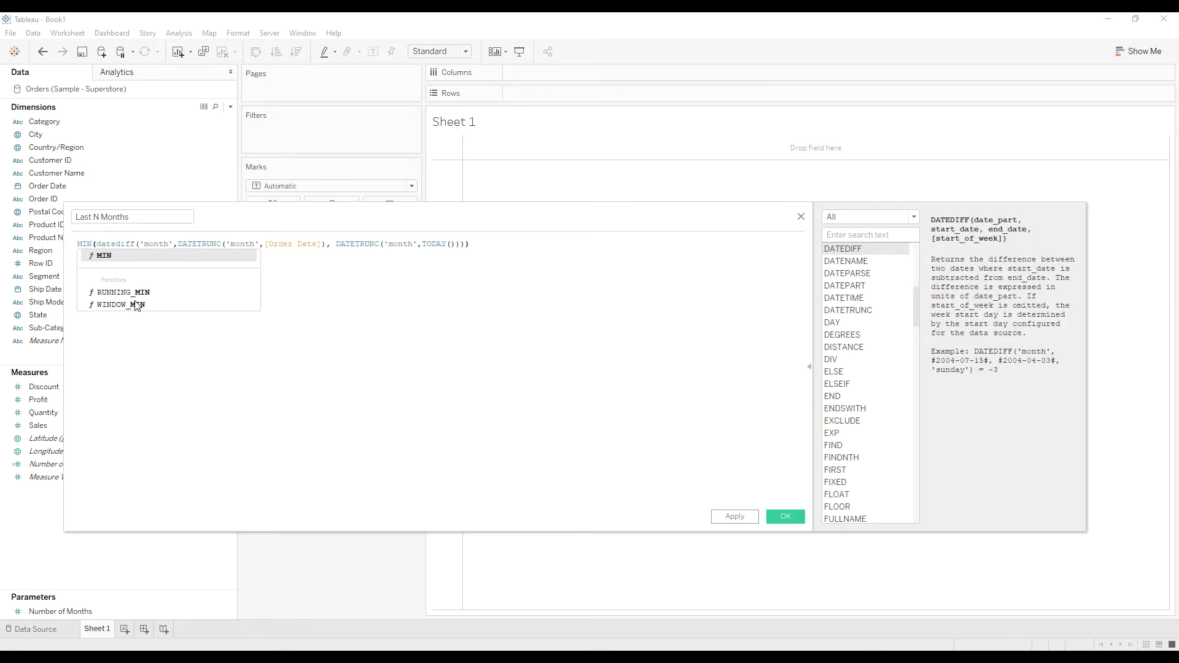
pyautogui.click(426, 371)
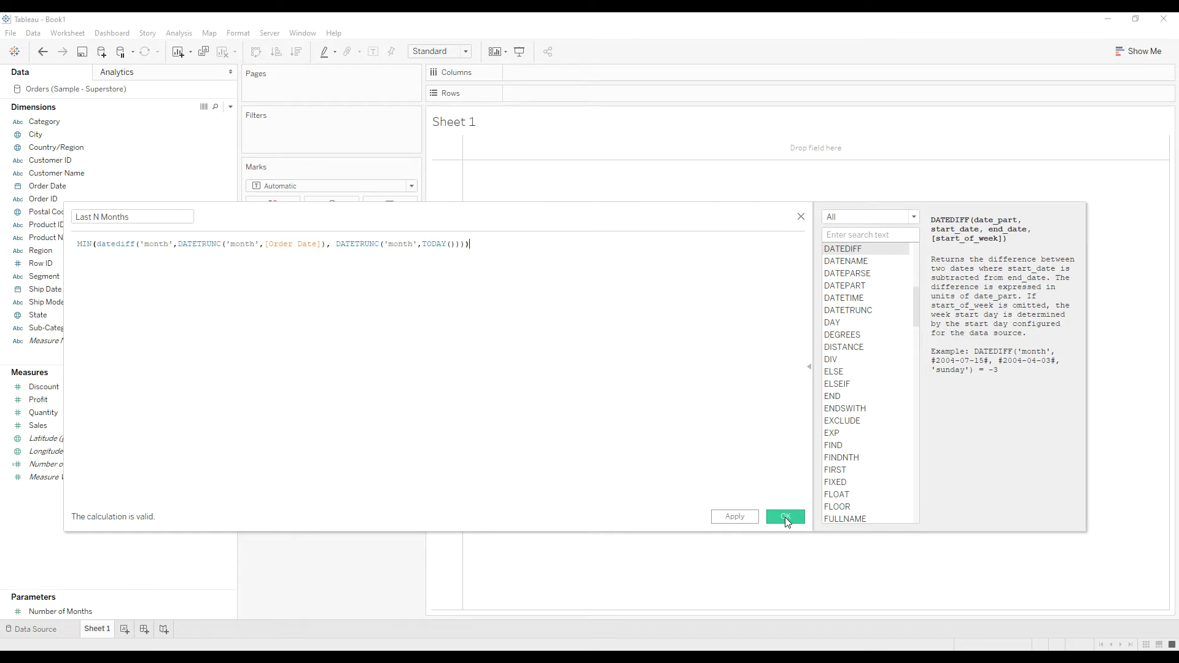
pyautogui.click(785, 517)
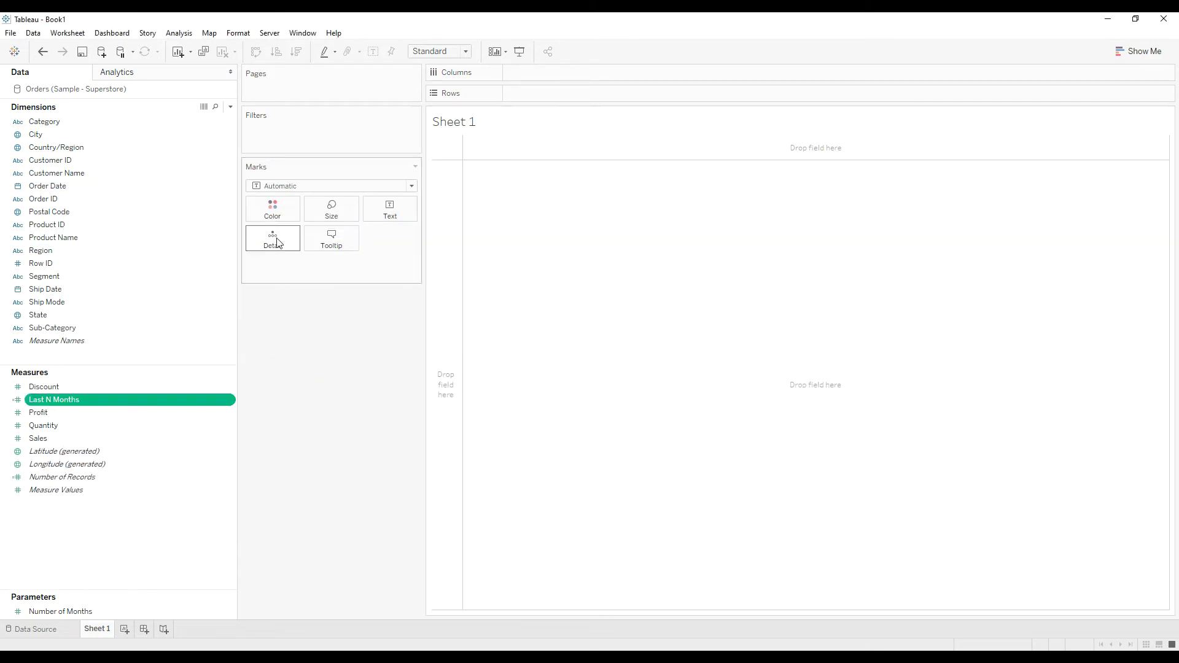
# Put Order Date on Rows as discrete months and show Last N Months as table text
pyautogui.moveTo(61, 186); pyautogui.dragTo(548, 92)
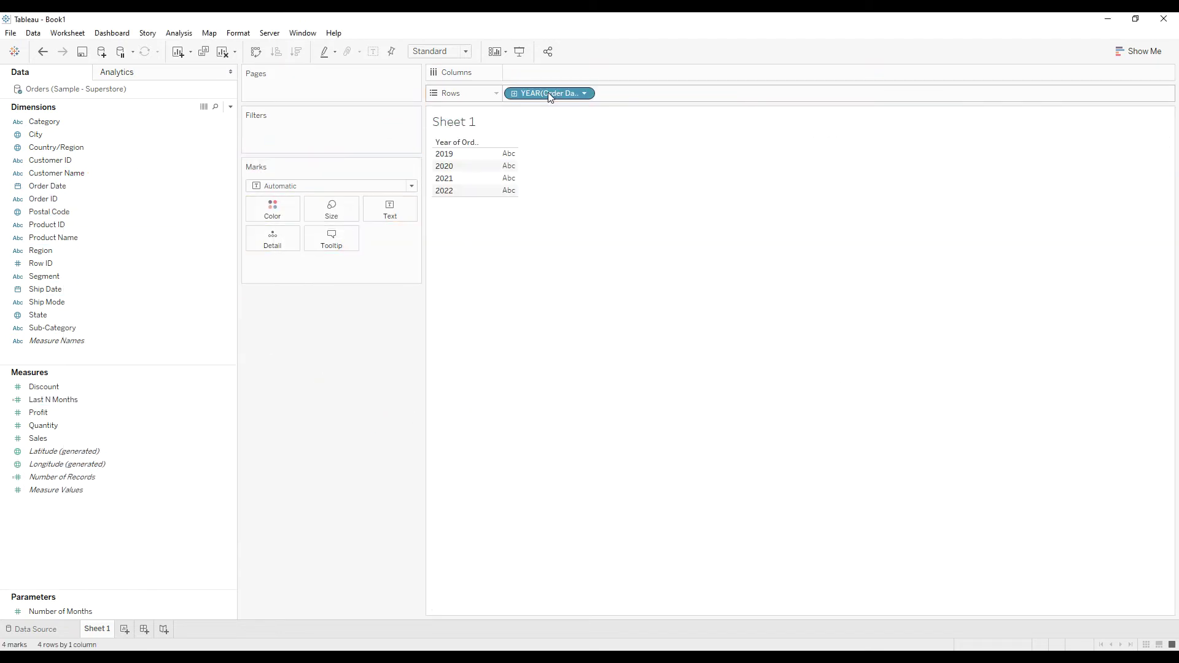
pyautogui.rightClick(549, 94)
pyautogui.click(594, 363)
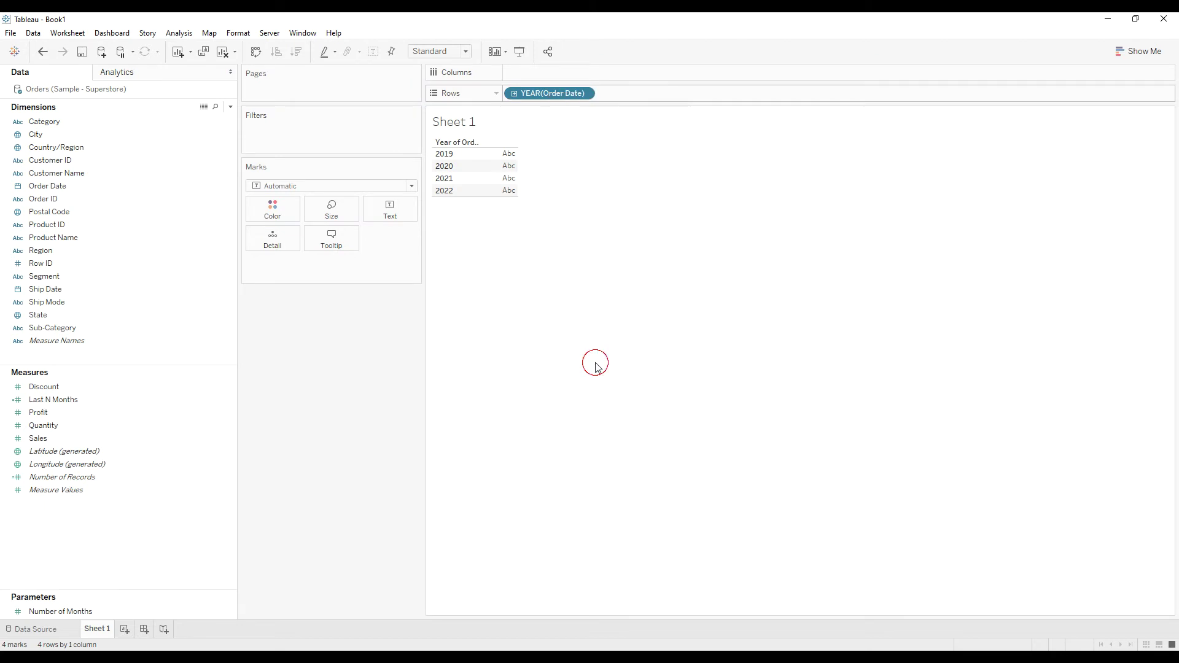
pyautogui.rightClick(535, 98)
pyautogui.click(566, 448)
pyautogui.click(366, 387)
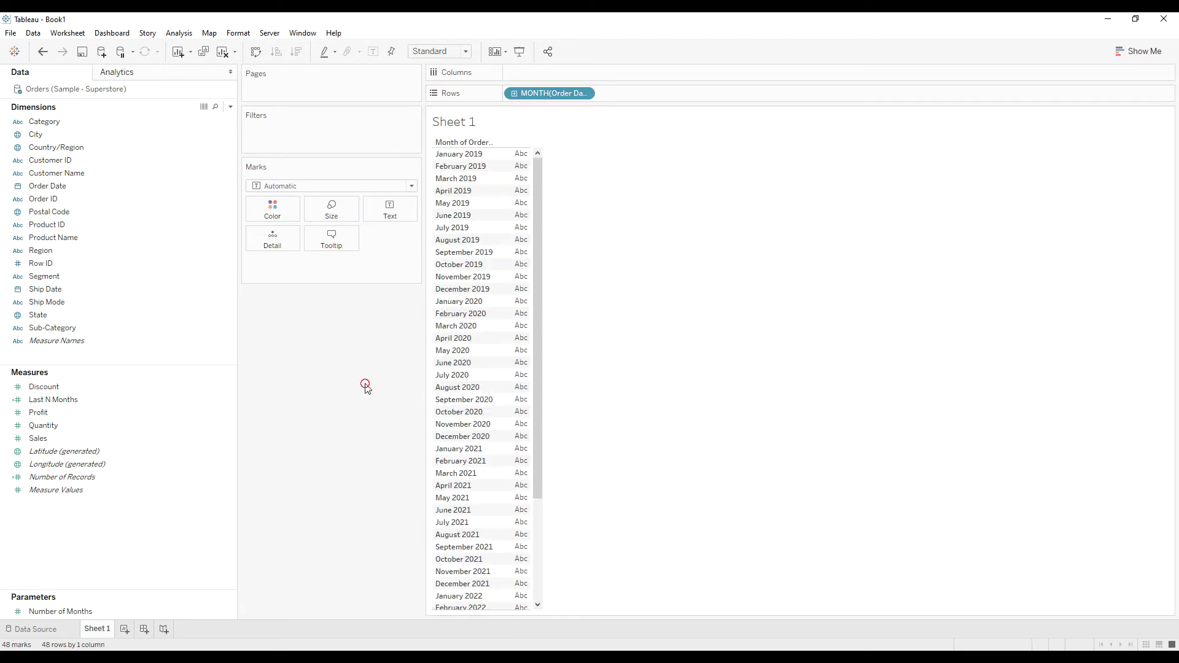
pyautogui.moveTo(54, 400); pyautogui.dragTo(385, 214)
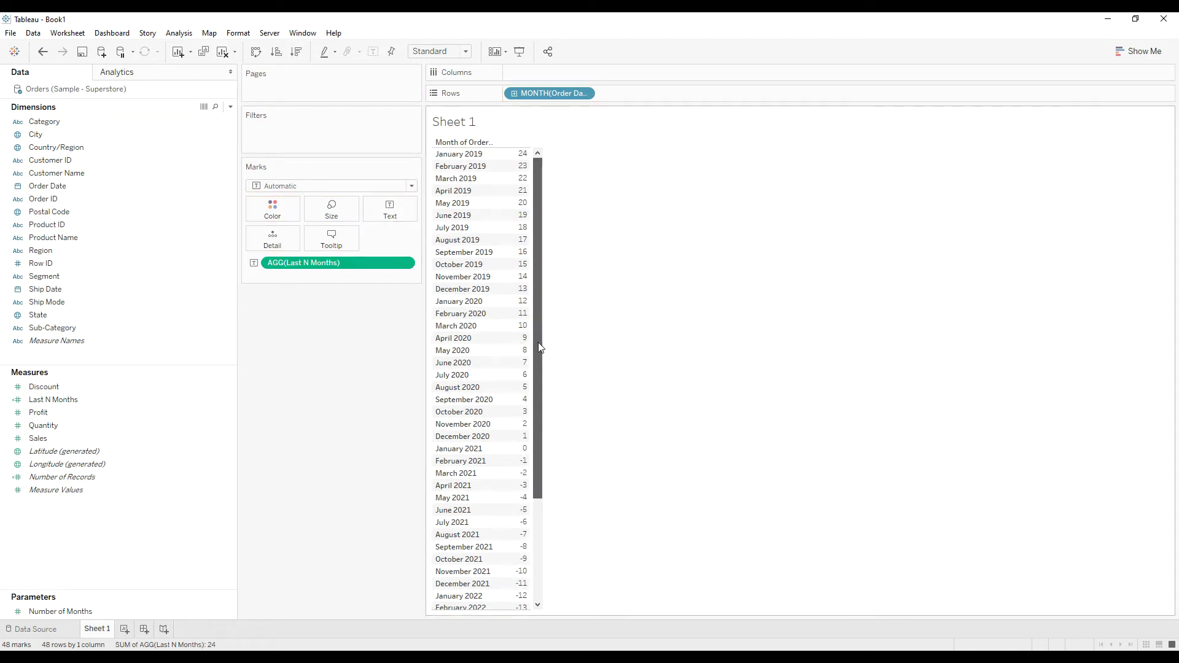
# Check the month rows, confirming January 2021's Last N Months value is 0
pyautogui.scroll(-3, 540, 347)
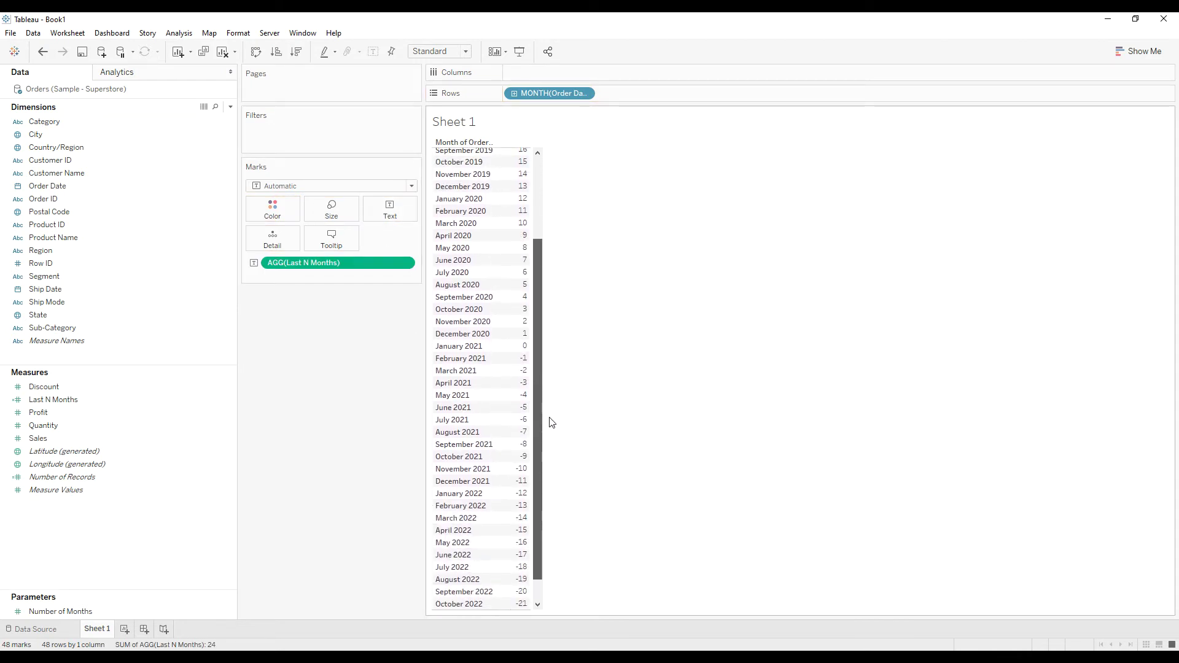
pyautogui.scroll(3, 550, 422)
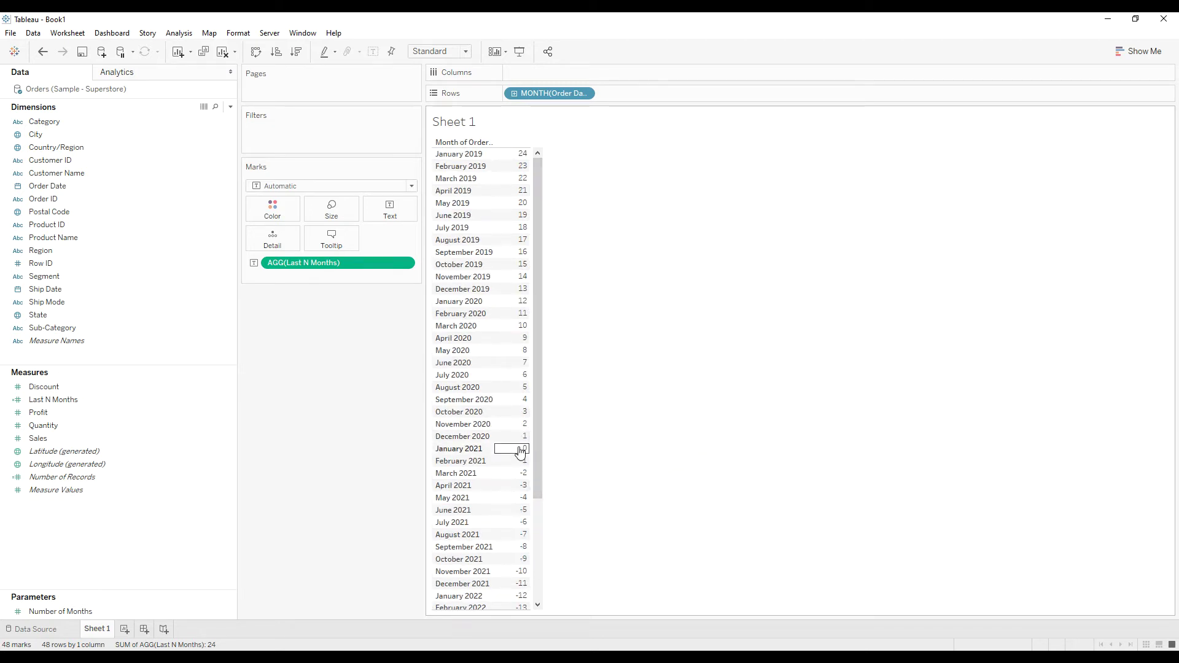
pyautogui.moveTo(522, 456)
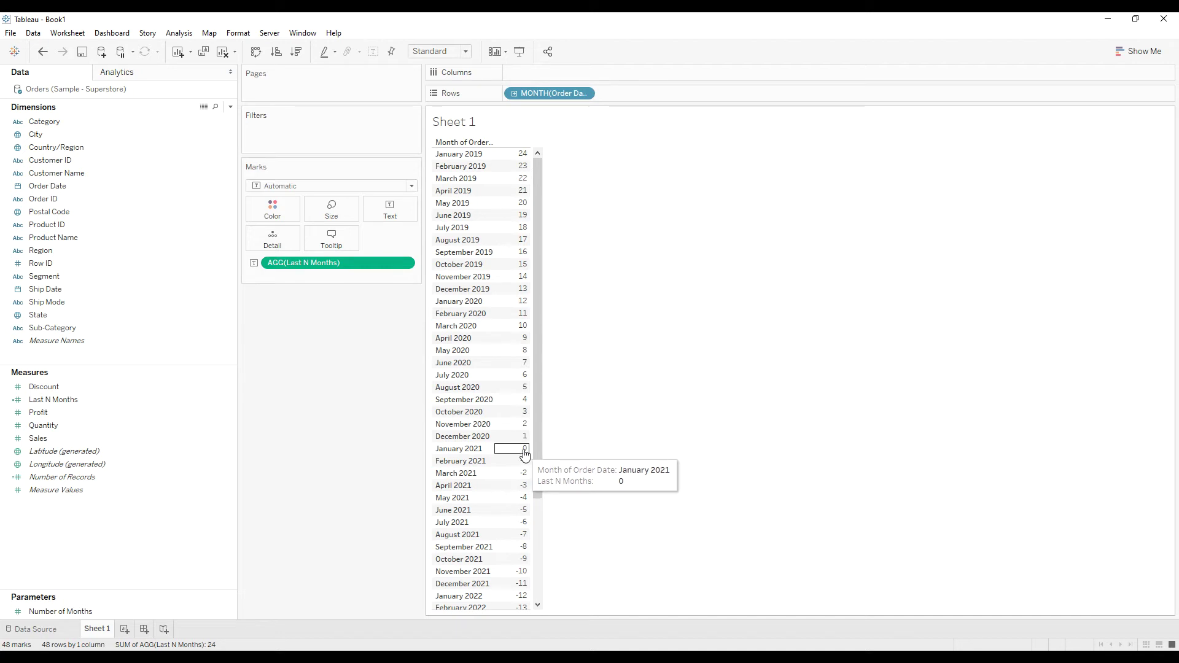
pyautogui.moveTo(525, 481)
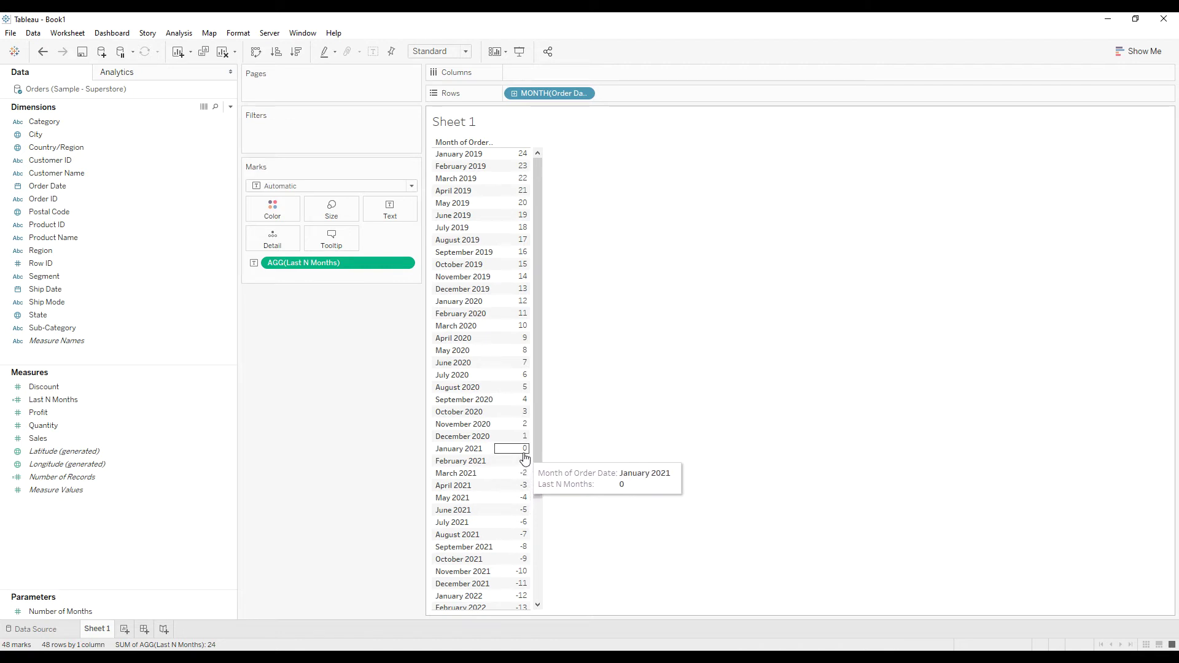
pyautogui.click(171, 400)
# Edit Last N Months to add >=0, then 'and' with a pasted copy of the MIN condition
pyautogui.rightClick(64, 403)
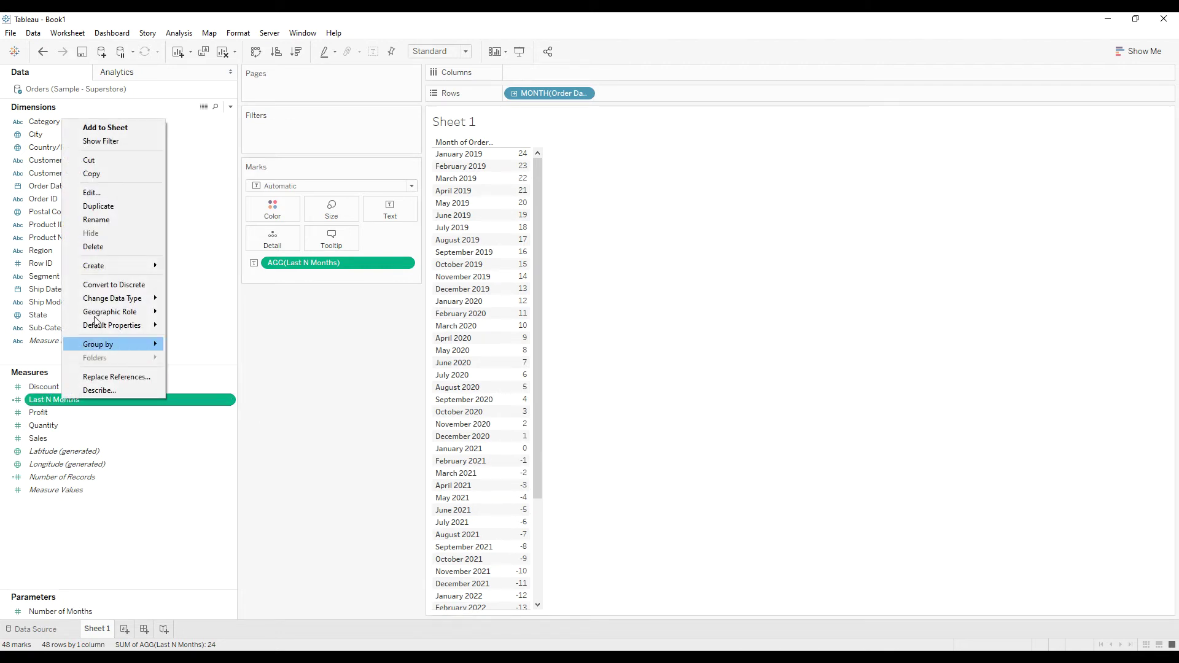
pyautogui.click(142, 192)
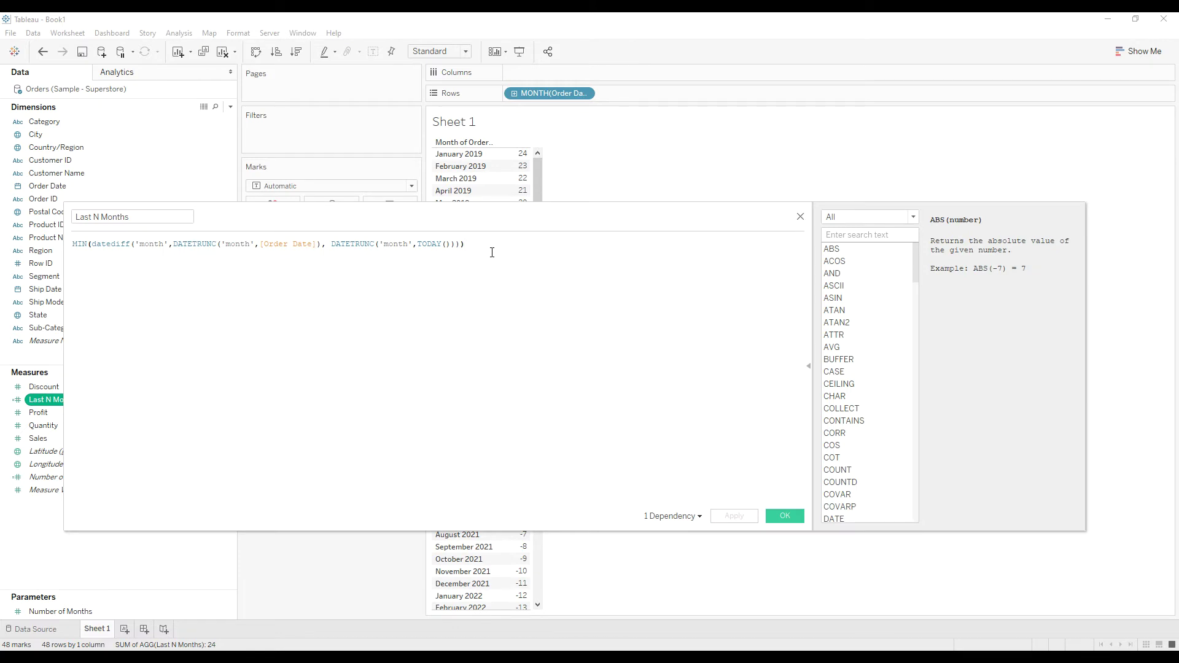
pyautogui.write('>=0')
pyautogui.moveTo(502, 241); pyautogui.dragTo(43, 243)
pyautogui.hotkey('ctrl', 'c')
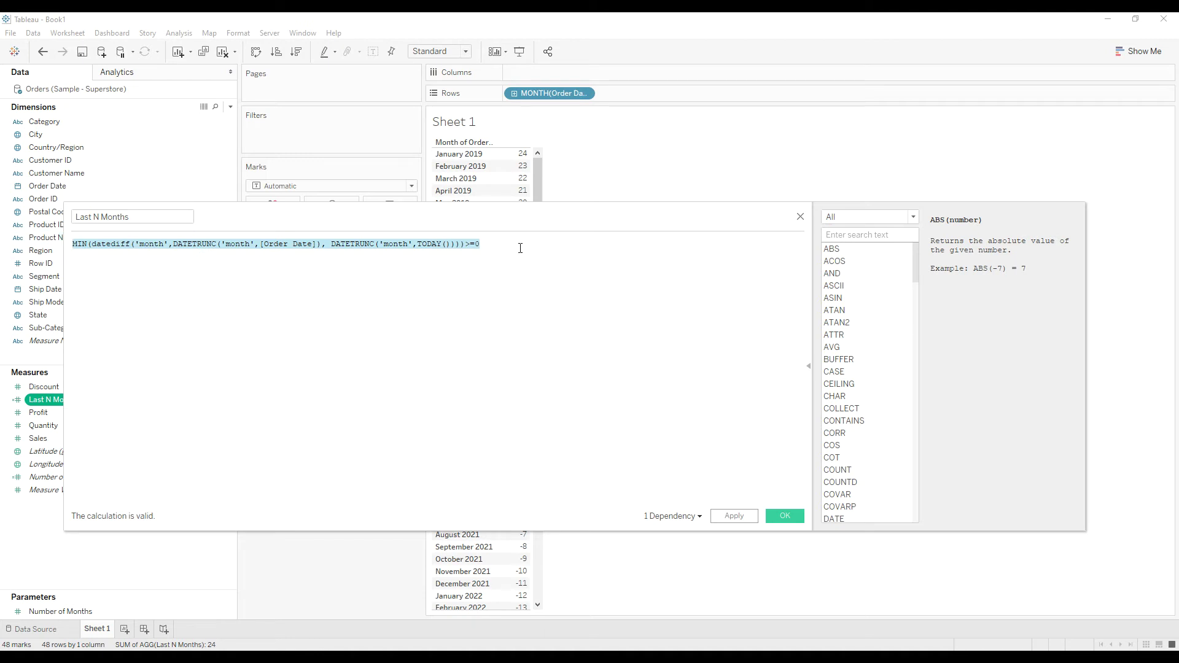
pyautogui.click(518, 247)
pyautogui.press('Return')
pyautogui.write('and')
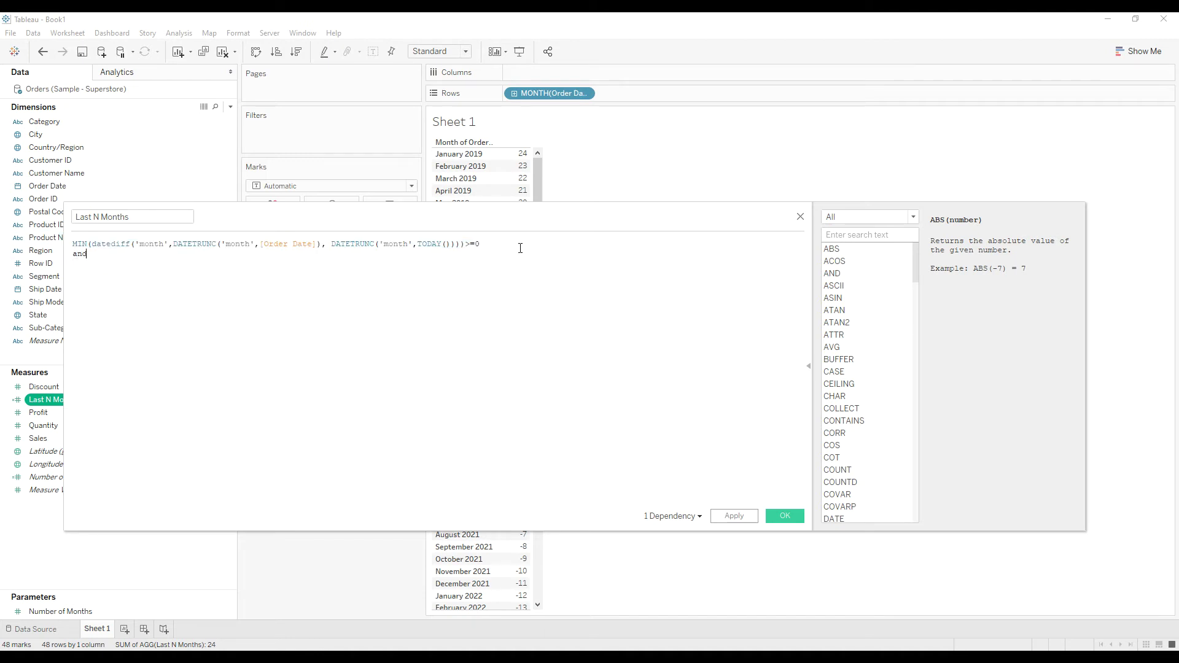
pyautogui.press('Return')
pyautogui.hotkey('ctrl', 'v')
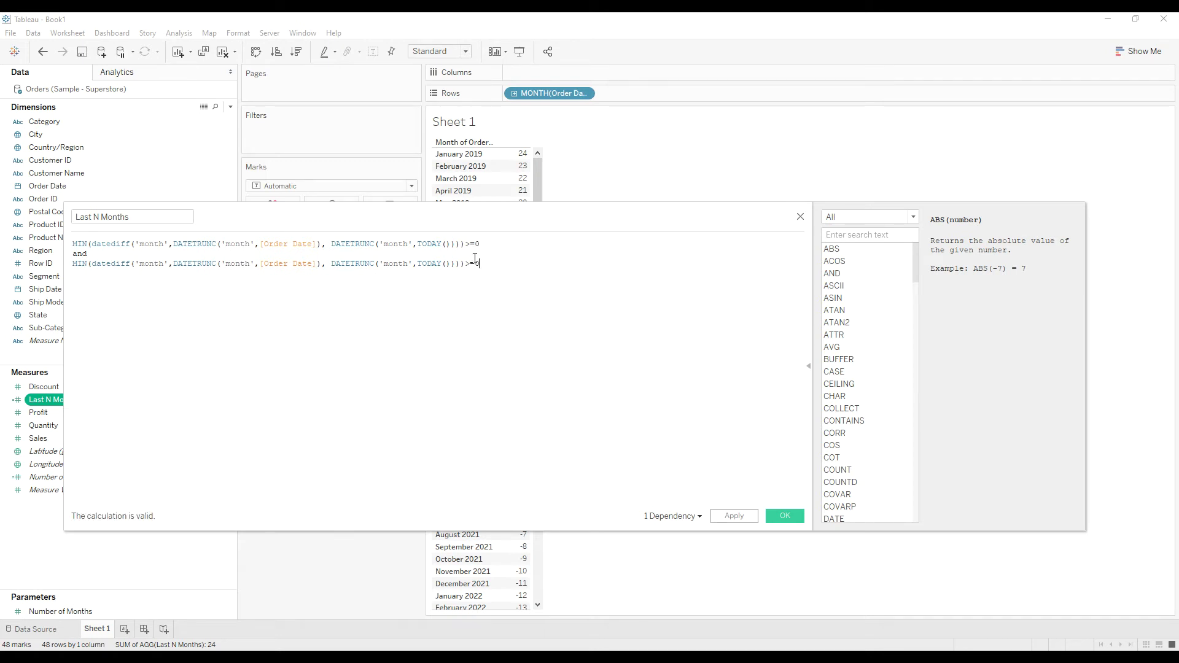
# Change the second condition to <3, save, and refresh Last N Months in the table text
pyautogui.moveTo(499, 227); pyautogui.dragTo(536, 331)
pyautogui.click(509, 367)
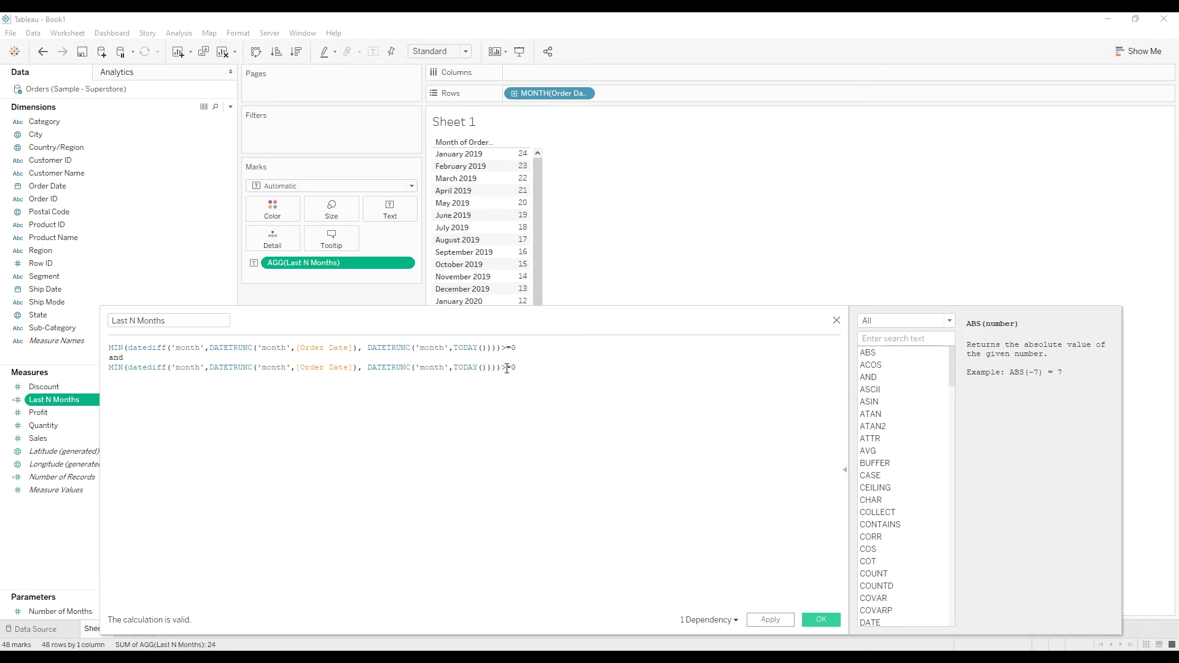
pyautogui.press('BackSpace')
pyautogui.write('<')
pyautogui.moveTo(507, 367); pyautogui.dragTo(533, 366)
pyautogui.write('3')
pyautogui.moveTo(563, 311); pyautogui.dragTo(564, 327)
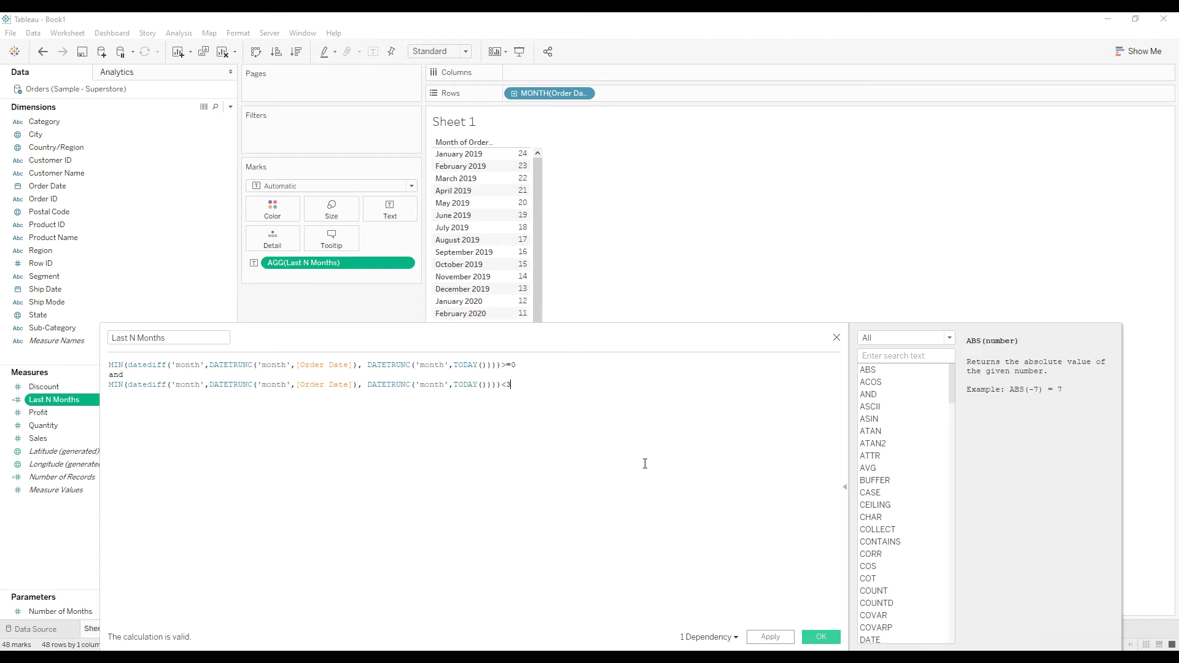
pyautogui.click(770, 638)
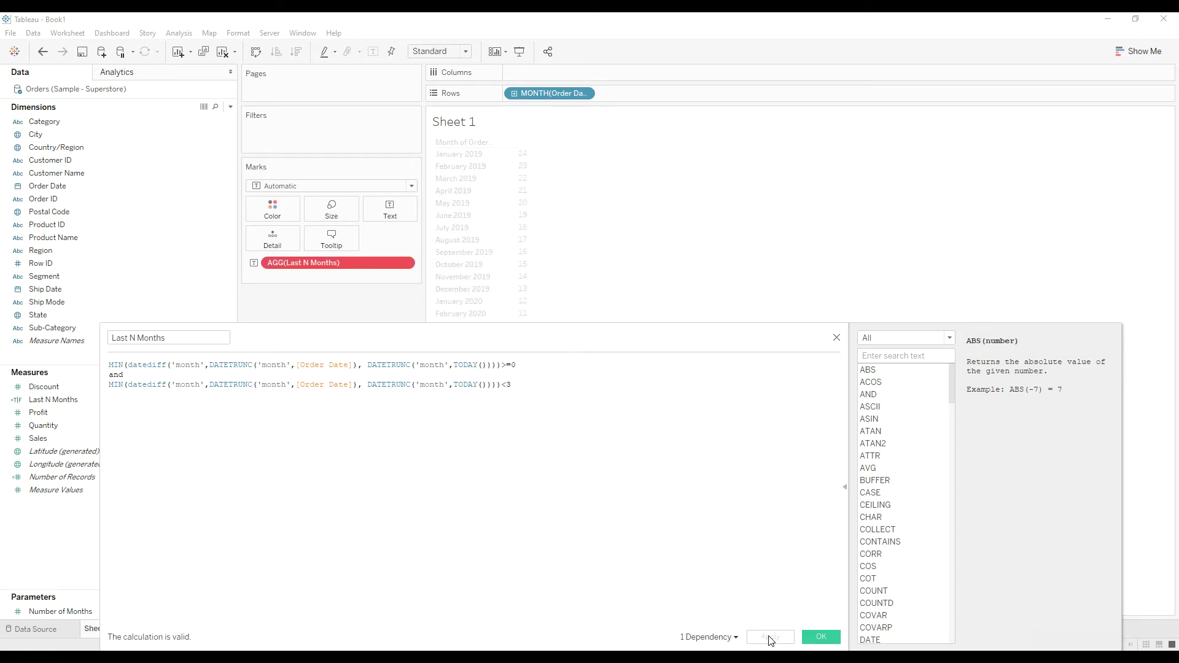
pyautogui.click(809, 638)
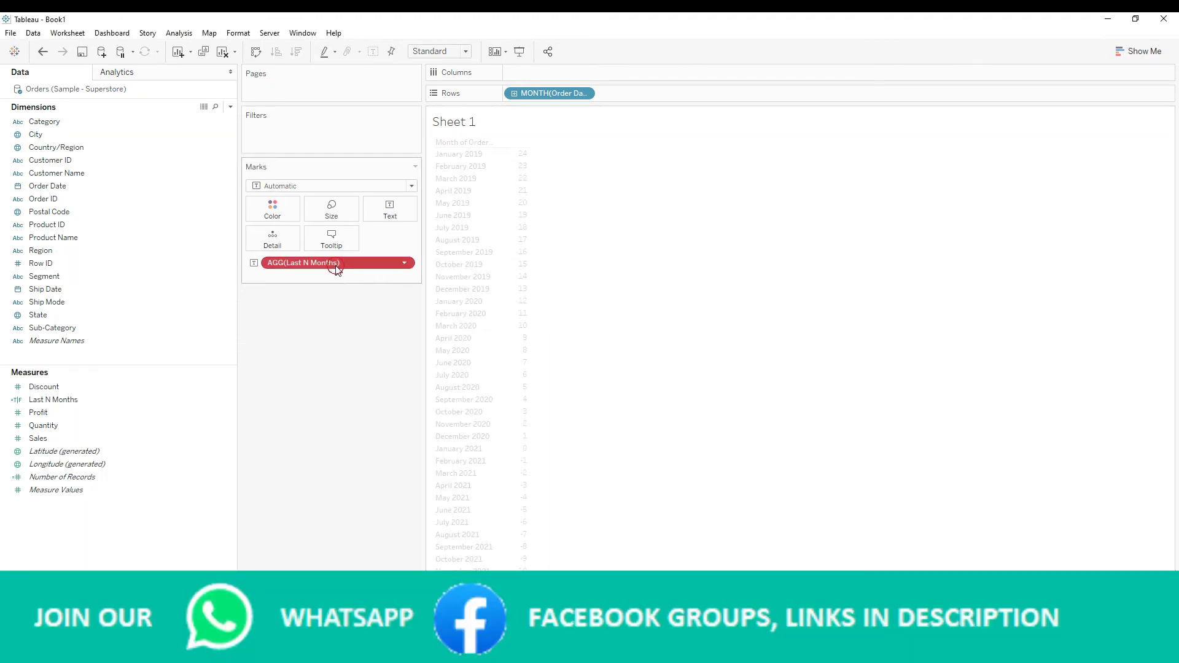
pyautogui.moveTo(336, 265); pyautogui.dragTo(297, 429)
pyautogui.moveTo(53, 400); pyautogui.dragTo(379, 204)
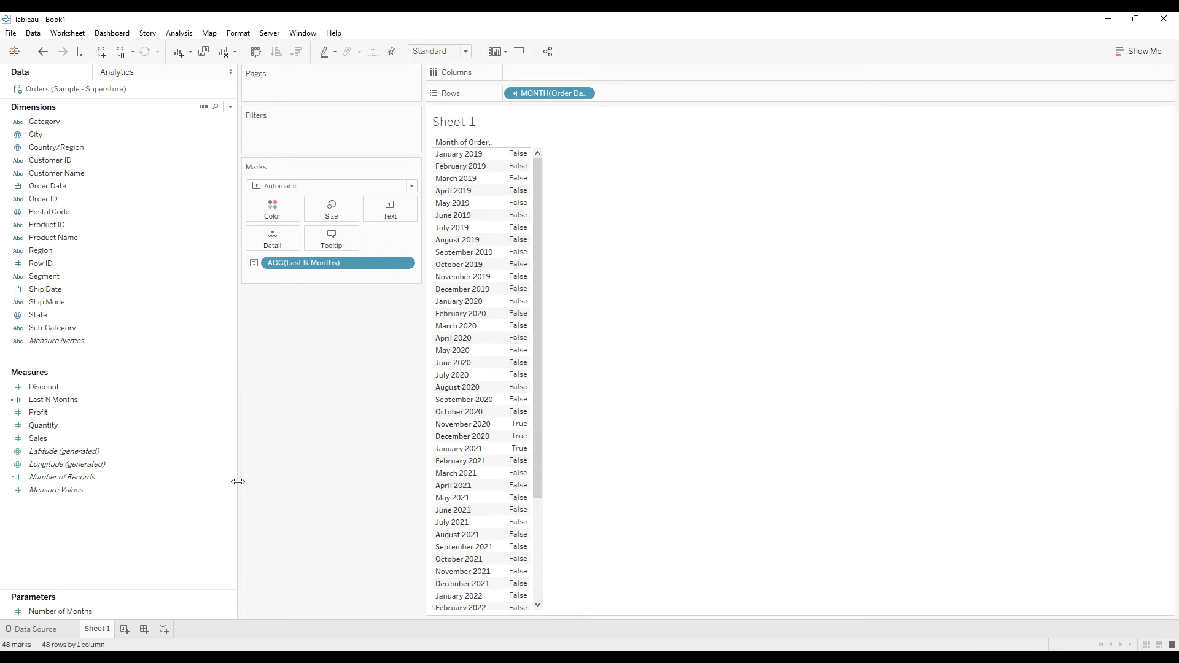
pyautogui.rightClick(79, 400)
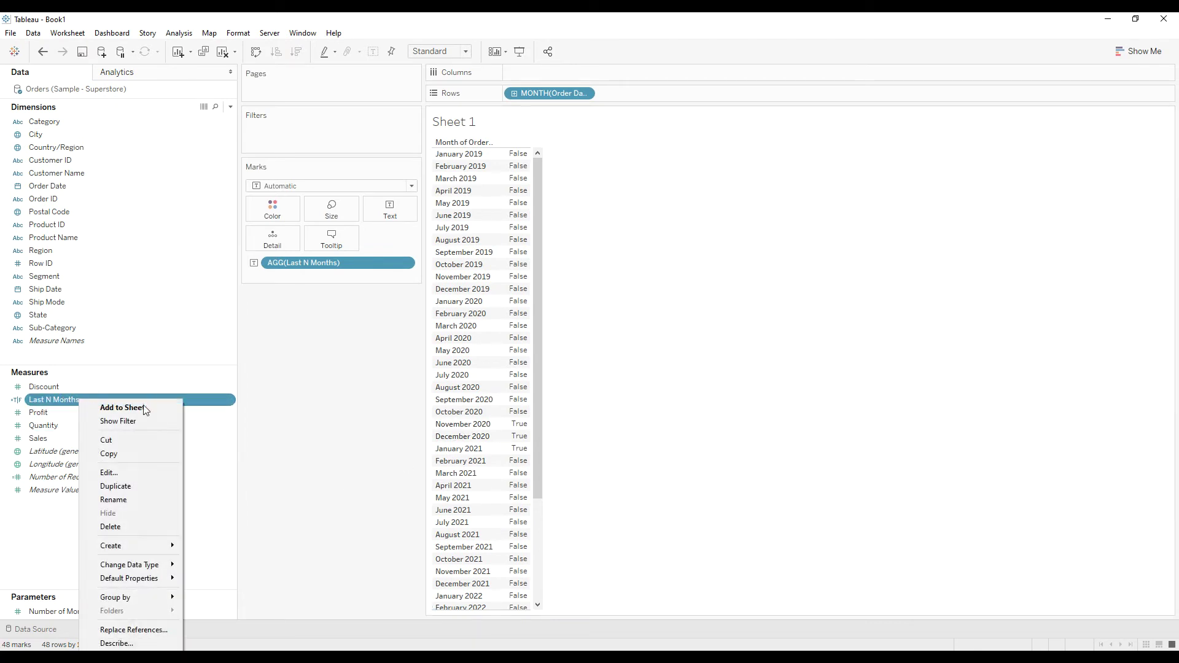
pyautogui.click(126, 472)
pyautogui.moveTo(544, 331); pyautogui.dragTo(547, 264)
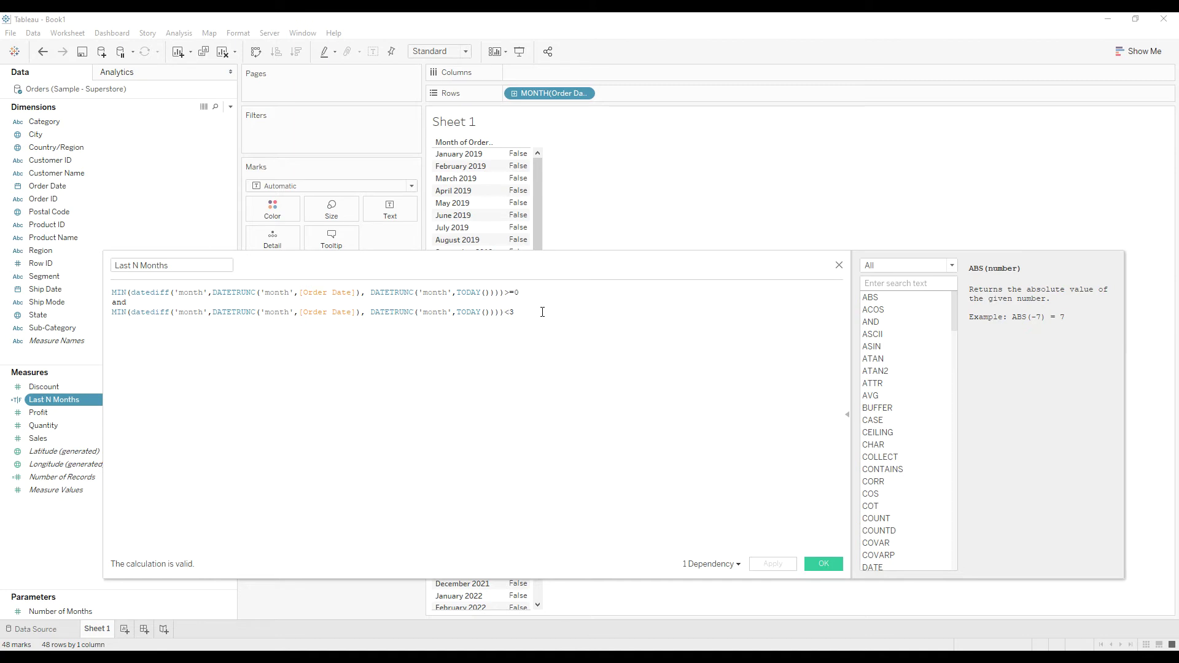
pyautogui.moveTo(545, 277); pyautogui.dragTo(550, 242)
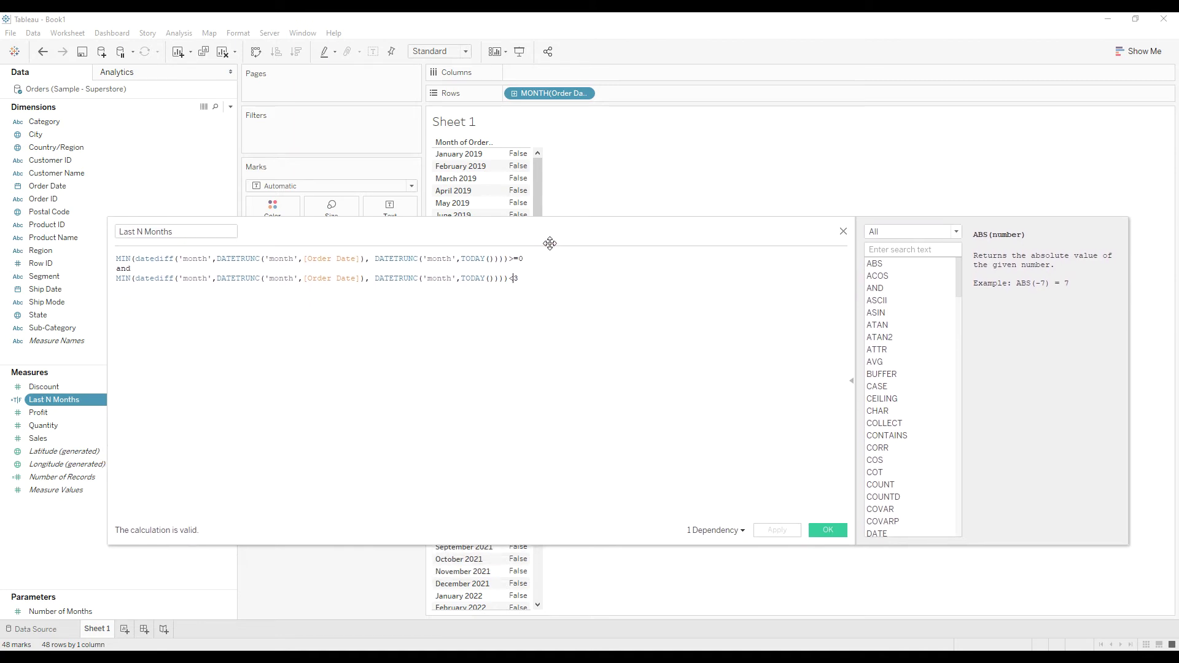
pyautogui.doubleClick(514, 282)
pyautogui.click(530, 277)
pyautogui.click(828, 529)
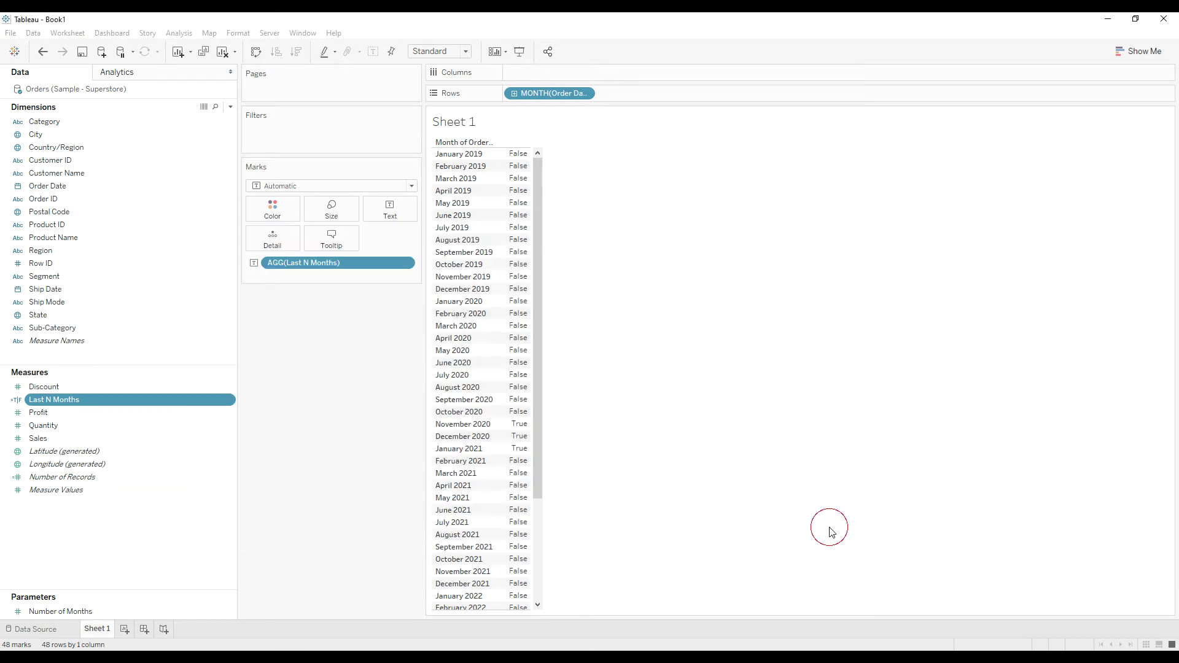
# Create the Choose Number of Months parameter as an Integer with current value 5
pyautogui.rightClick(117, 551)
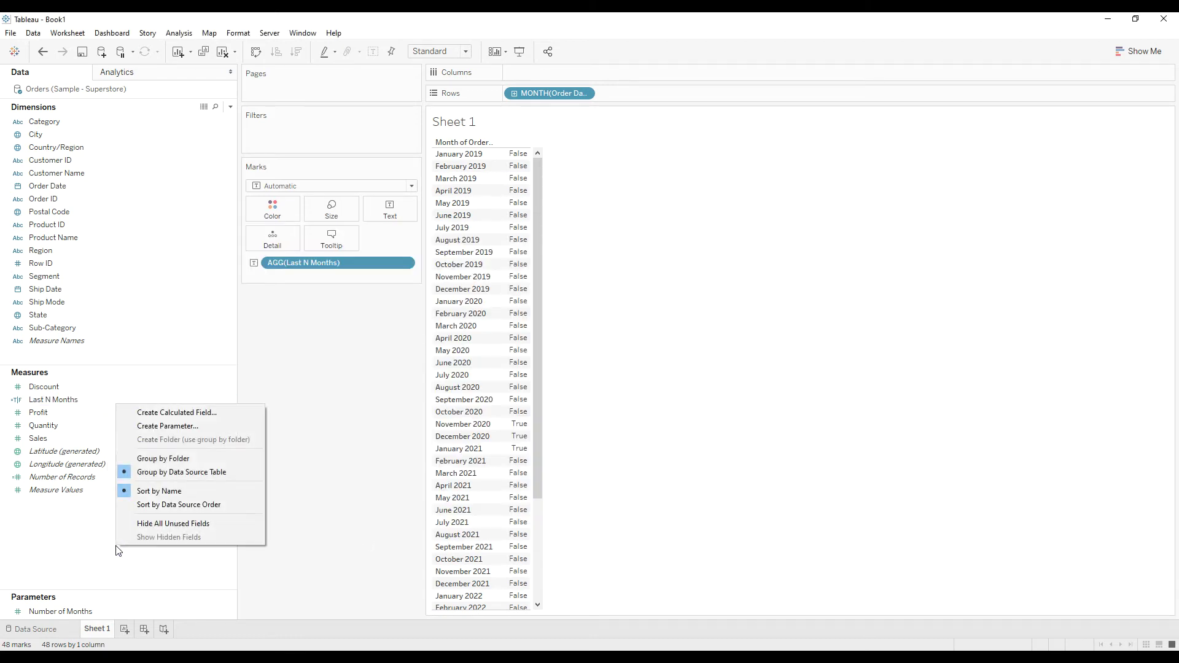
pyautogui.click(190, 426)
pyautogui.write('Choose Number of Months')
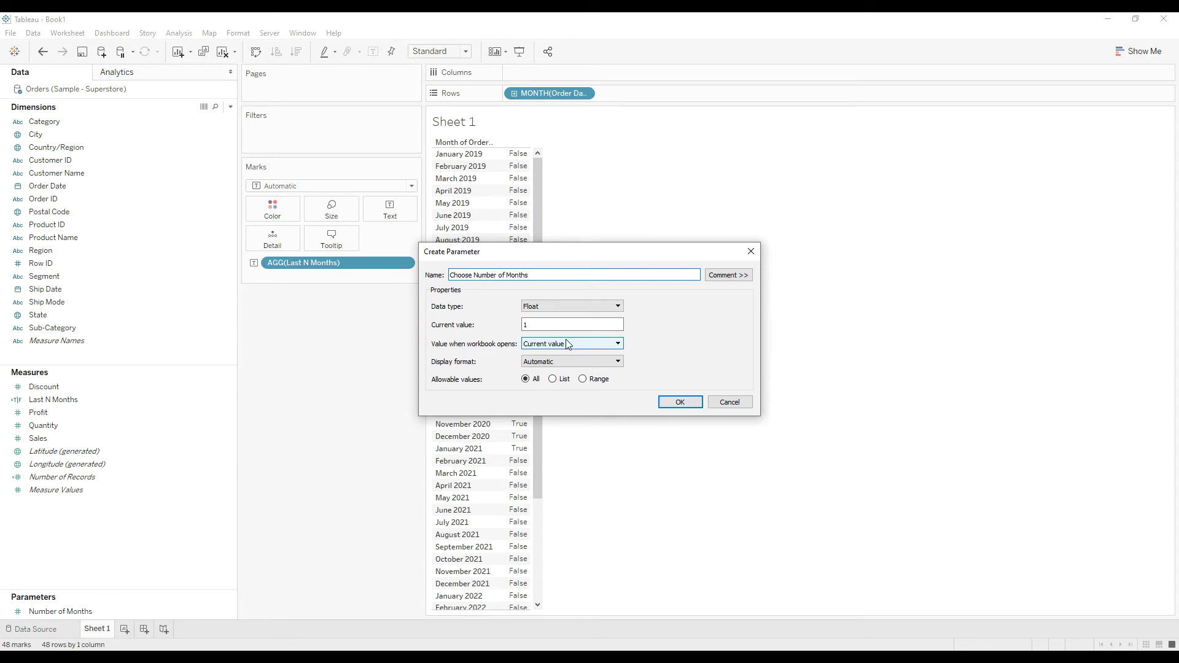
pyautogui.click(559, 306)
pyautogui.click(552, 323)
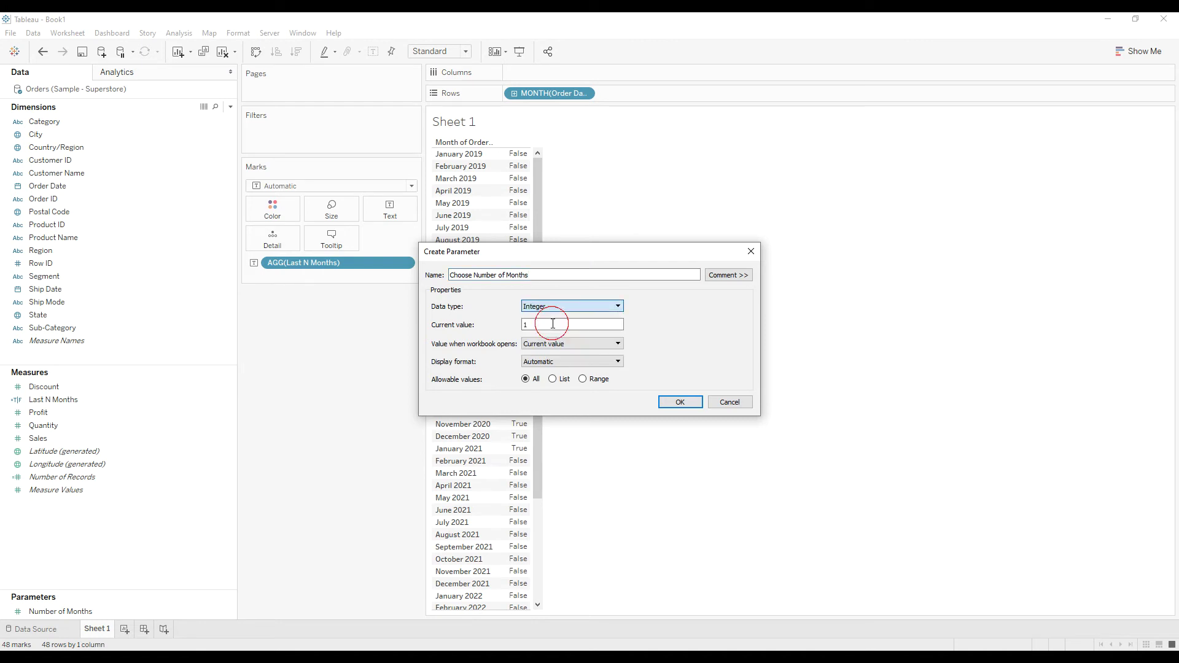
pyautogui.doubleClick(529, 324)
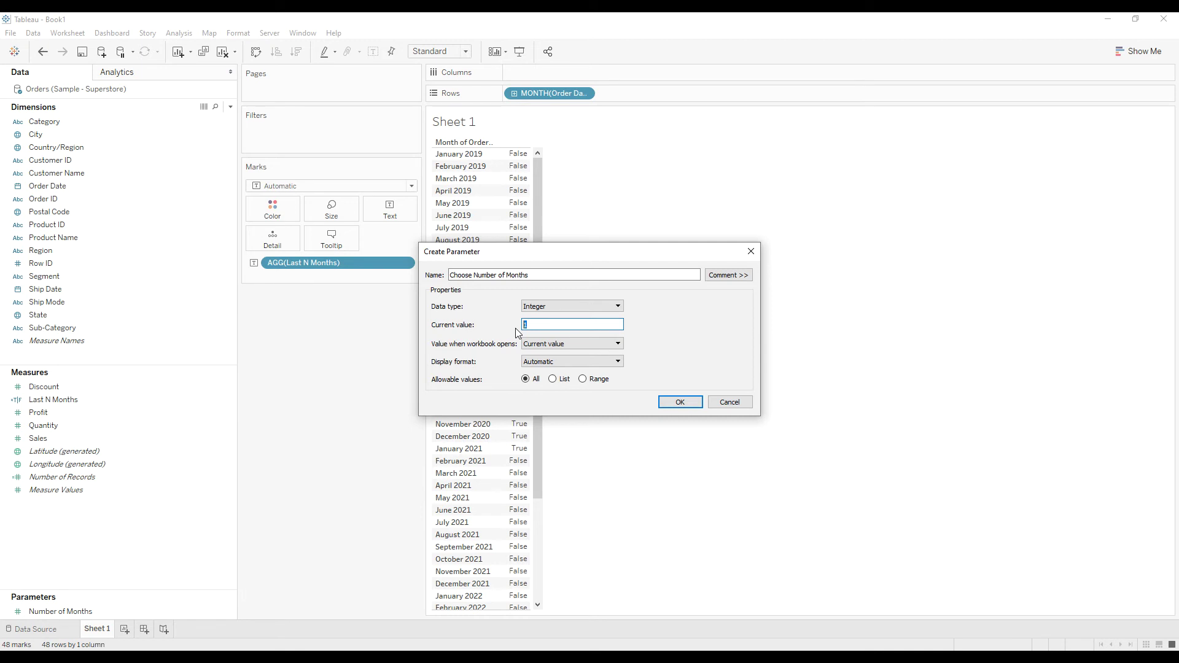
pyautogui.write('5')
pyautogui.click(678, 403)
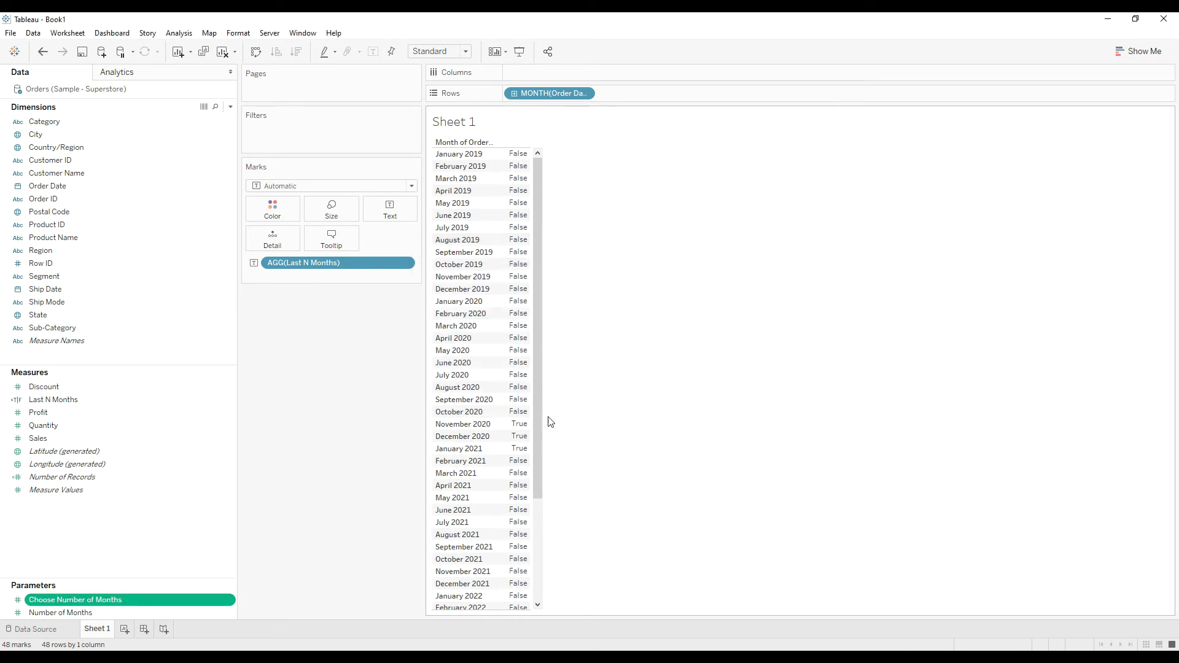
# Replace the final 3 in Last N Months with [Choose Number of Months] and save
pyautogui.rightClick(77, 404)
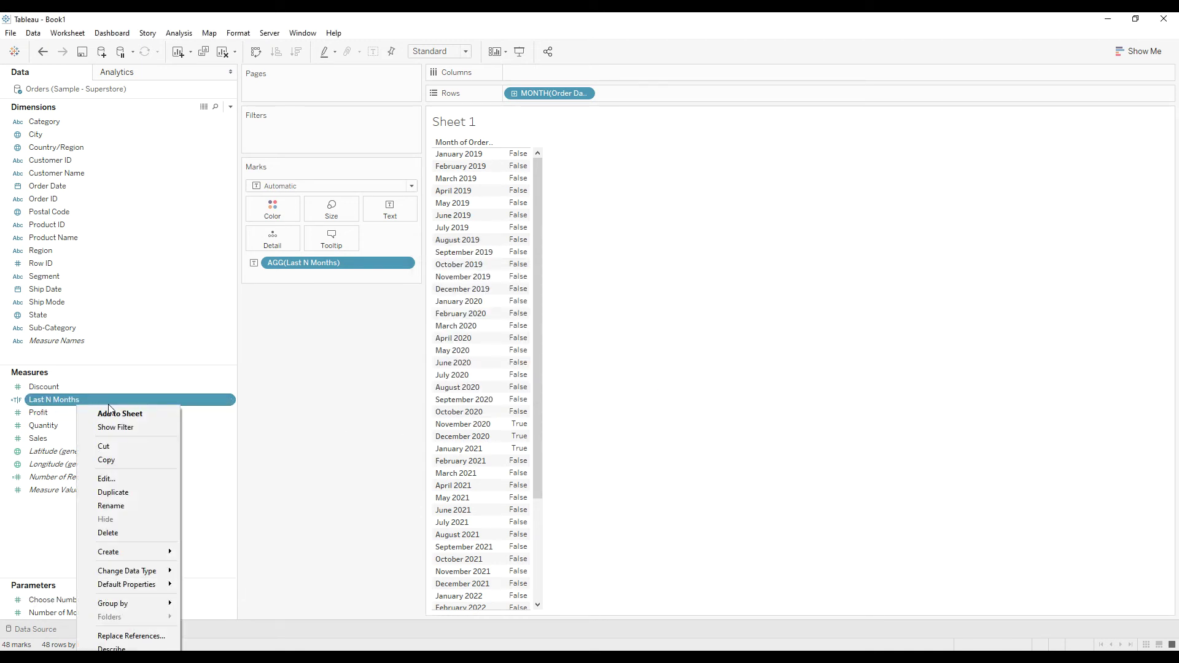
pyautogui.click(112, 478)
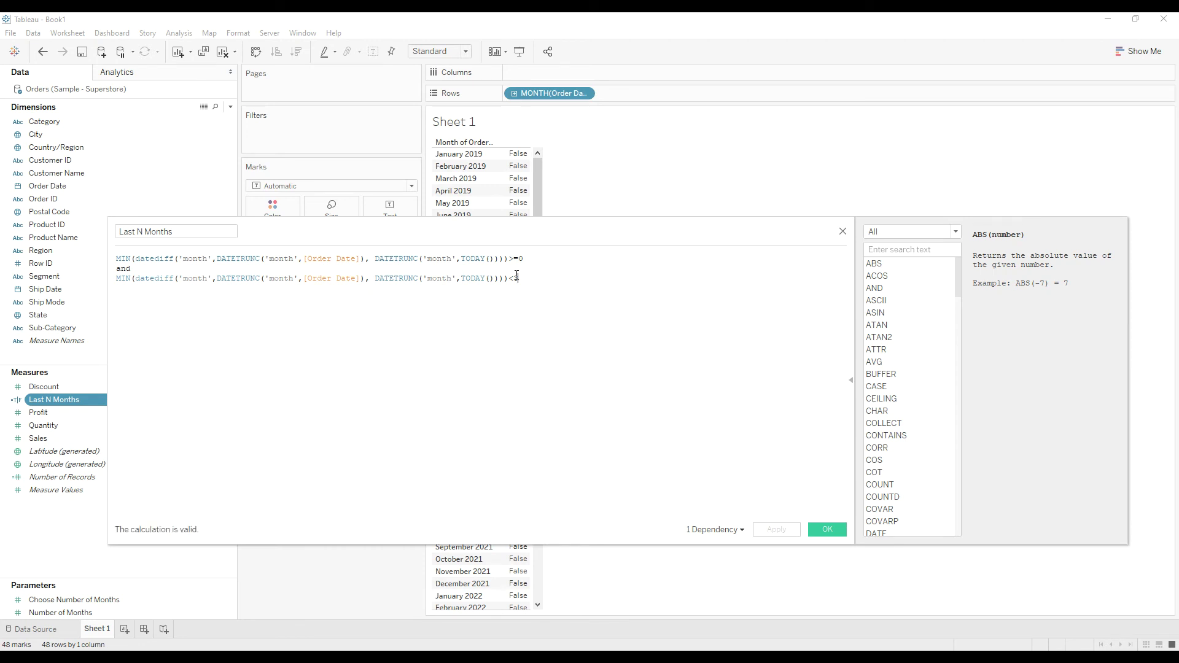
pyautogui.doubleClick(516, 277)
pyautogui.write('choo')
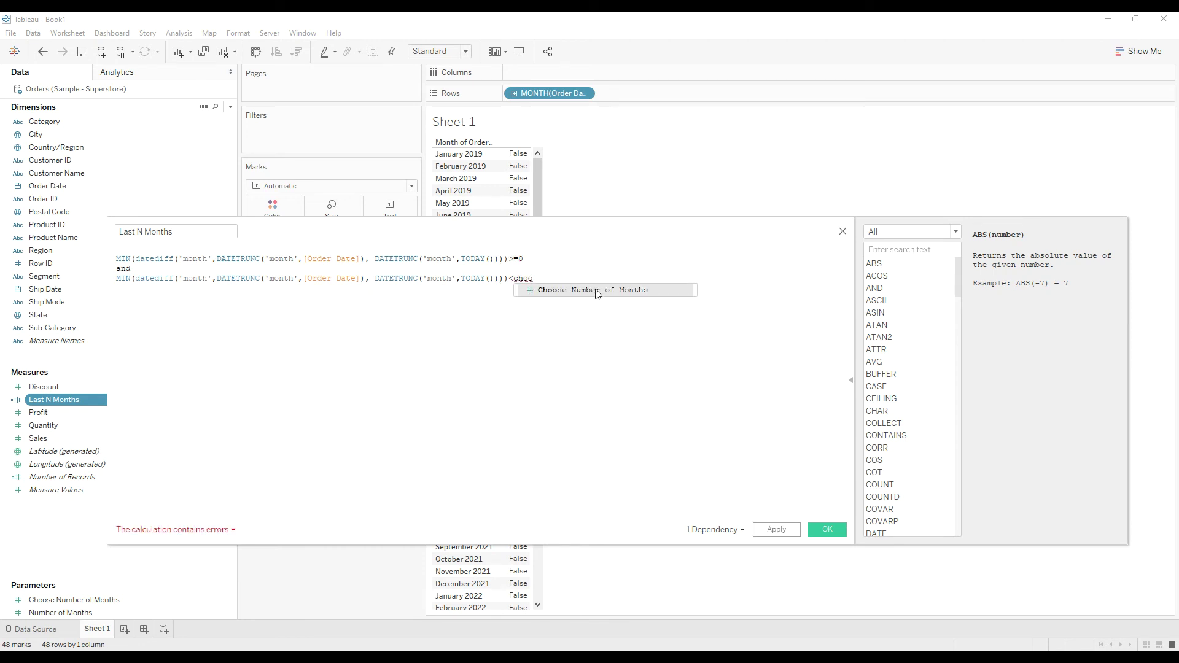
pyautogui.press('Return')
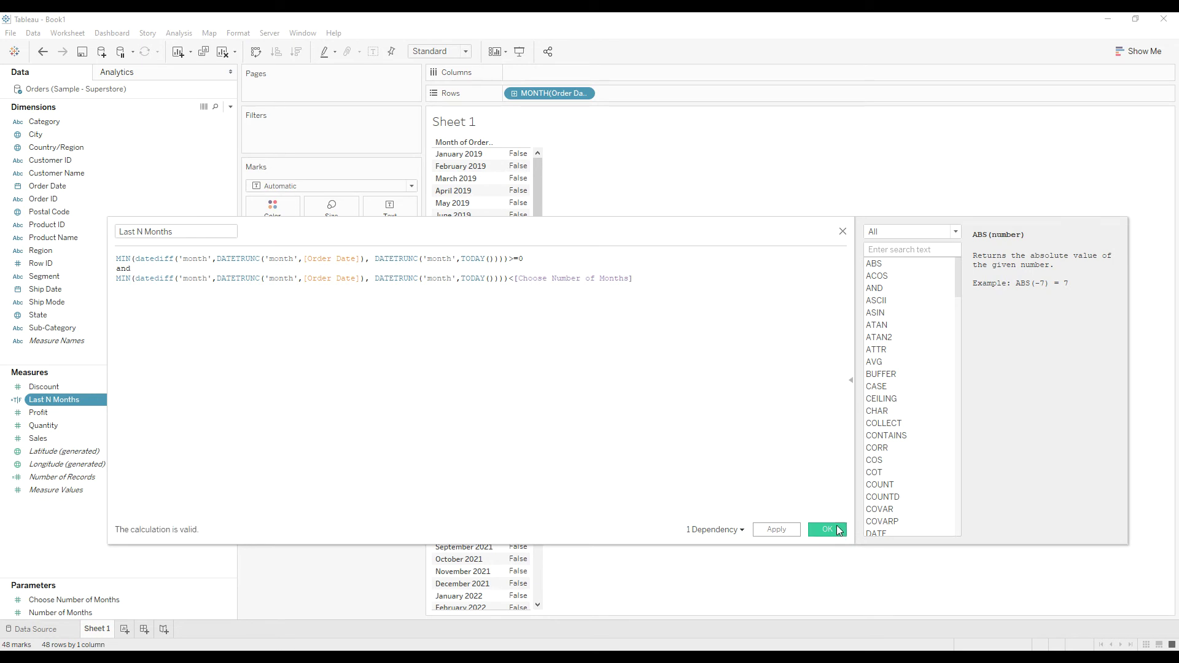
pyautogui.click(827, 529)
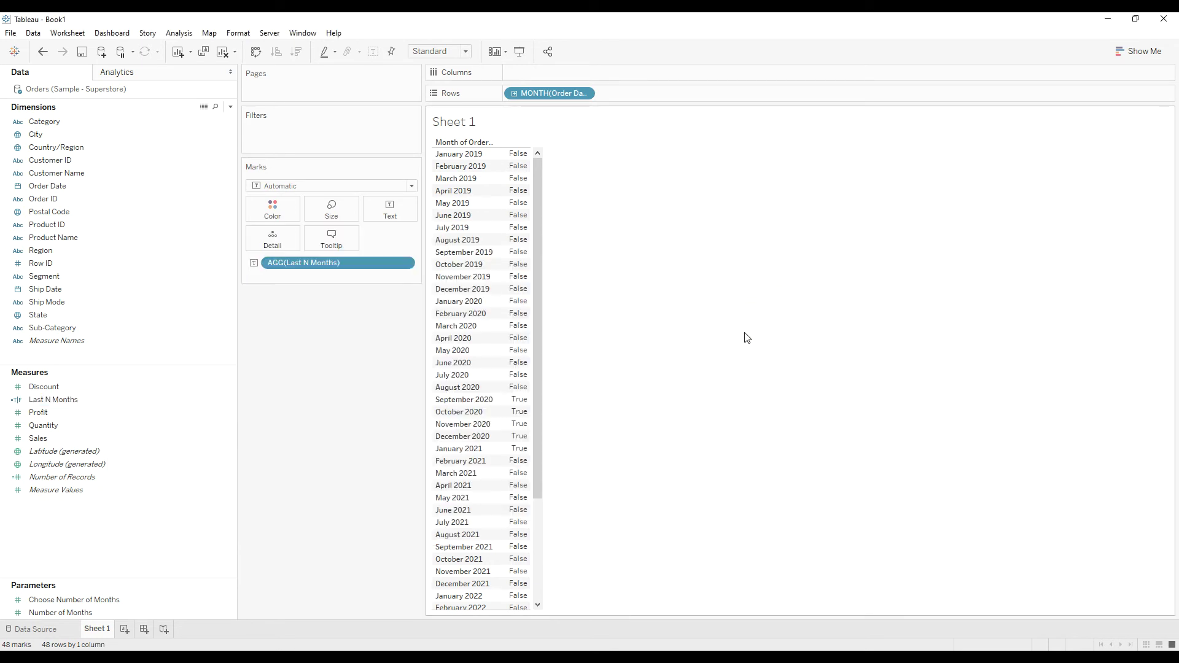
# Add Last N Months to Filters, keeping only True
pyautogui.click(53, 402)
pyautogui.moveTo(52, 402); pyautogui.dragTo(289, 140)
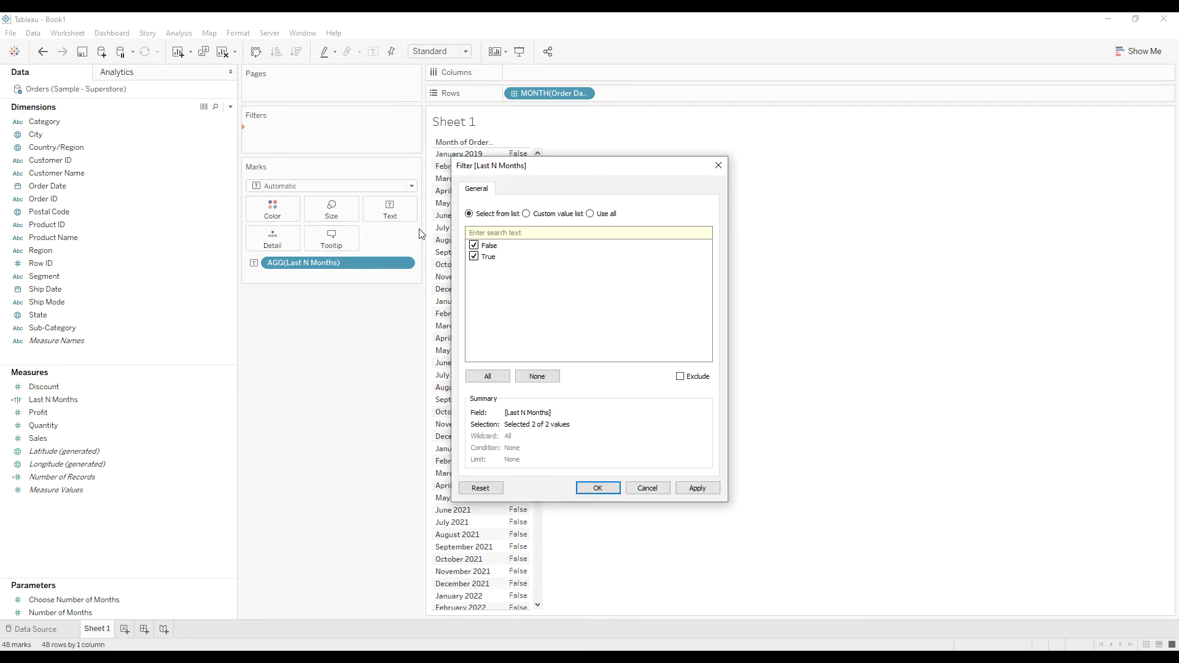
pyautogui.click(474, 246)
pyautogui.click(597, 488)
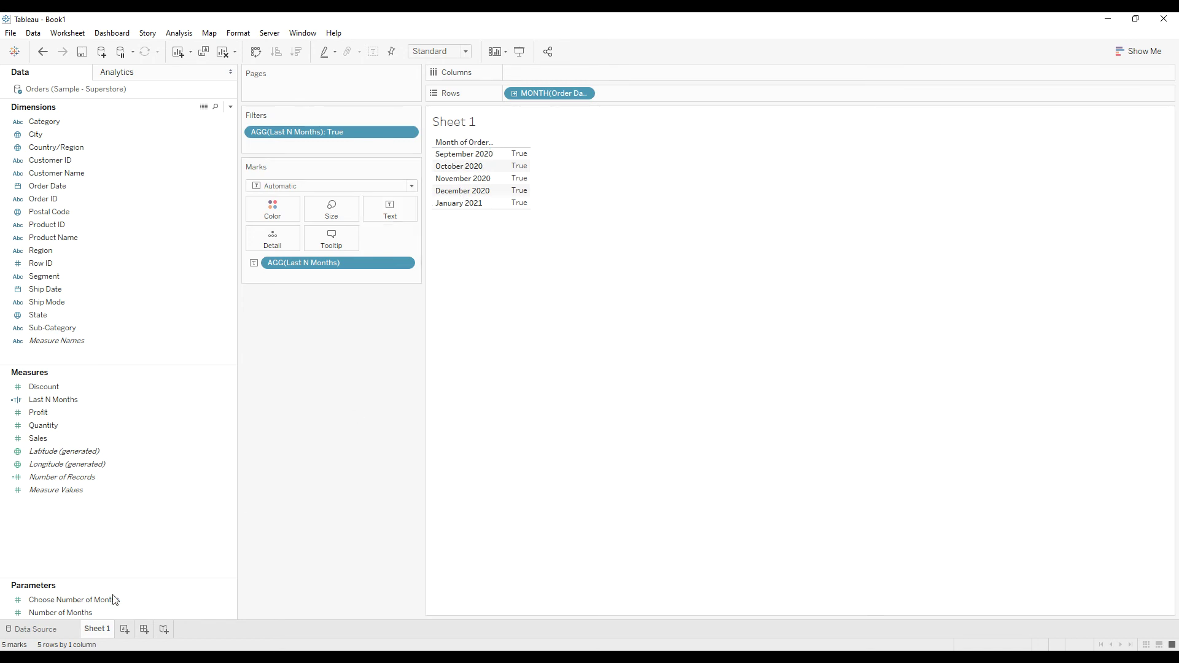
# Show the Choose Number of Months parameter control on the sheet
pyautogui.click(73, 612)
pyautogui.rightClick(86, 600)
pyautogui.click(166, 401)
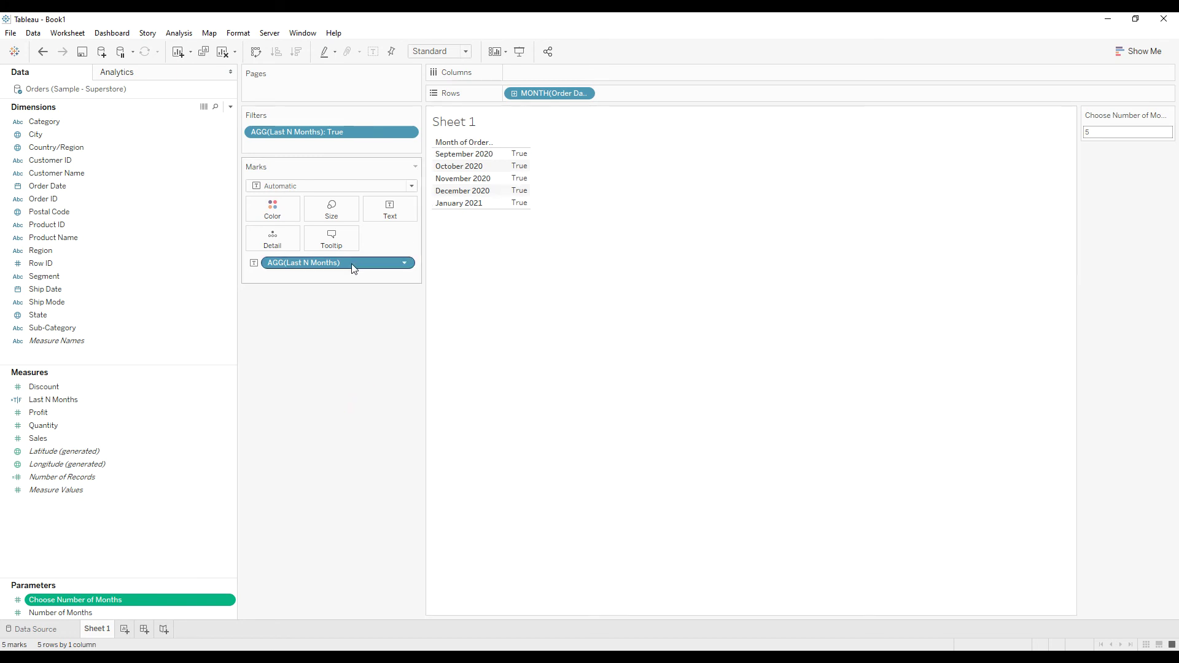
# Remove Last N Months from Marks, swap rows and columns, and set the marks to Bar
pyautogui.moveTo(353, 269); pyautogui.dragTo(554, 74)
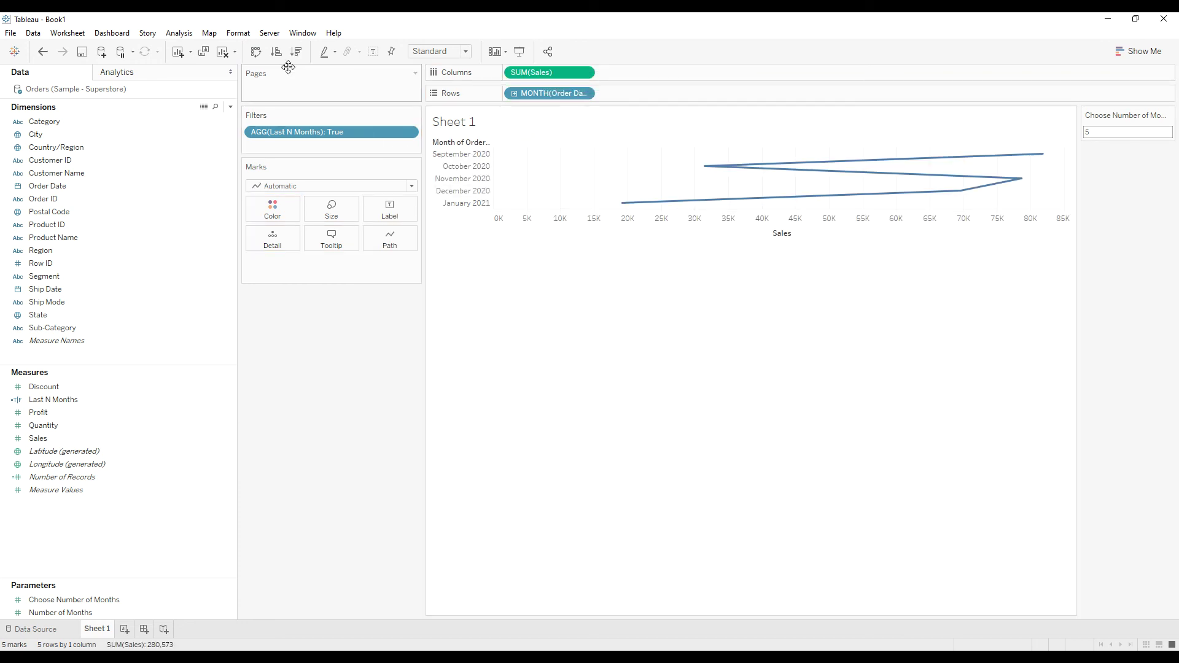
pyautogui.click(257, 52)
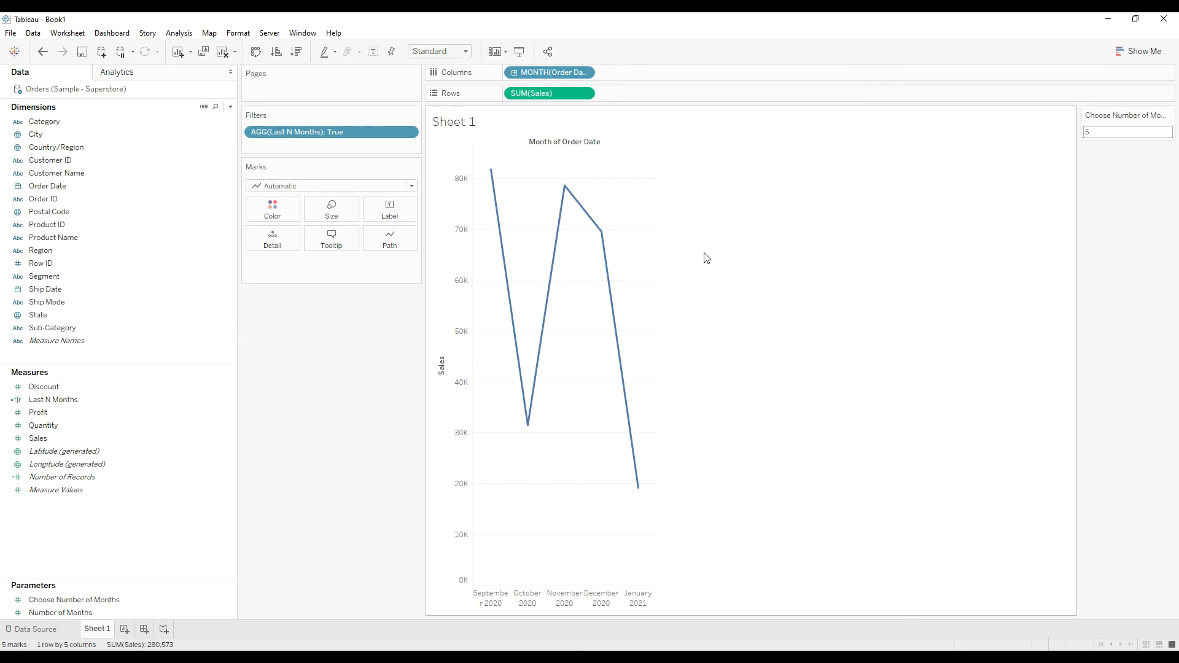
pyautogui.click(300, 186)
pyautogui.click(290, 220)
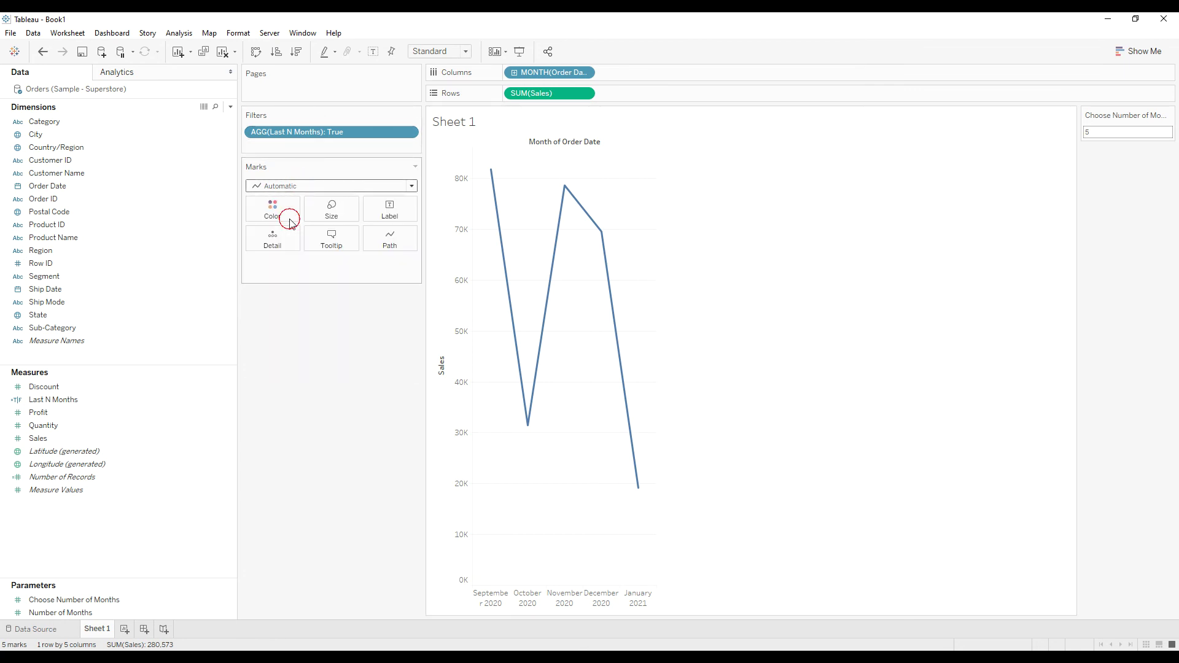
pyautogui.moveTo(563, 410)
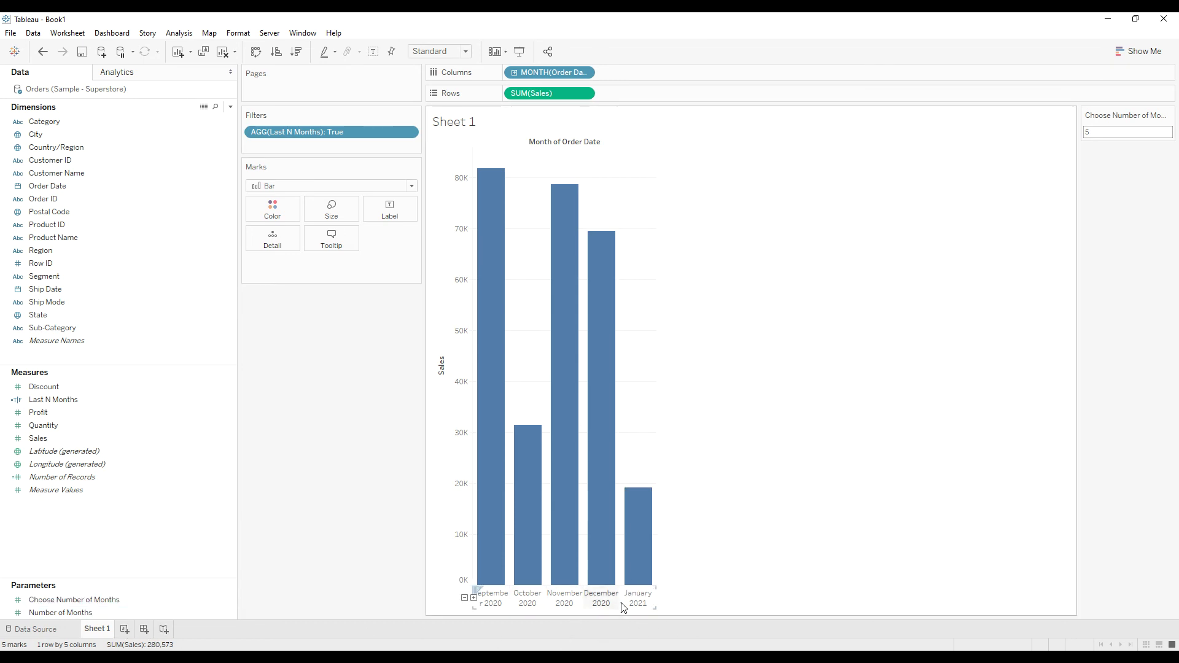
pyautogui.moveTo(647, 538)
# Change Choose Number of Months from 5 to 10 so bars run April 2020 to January 2021
pyautogui.click(1110, 131)
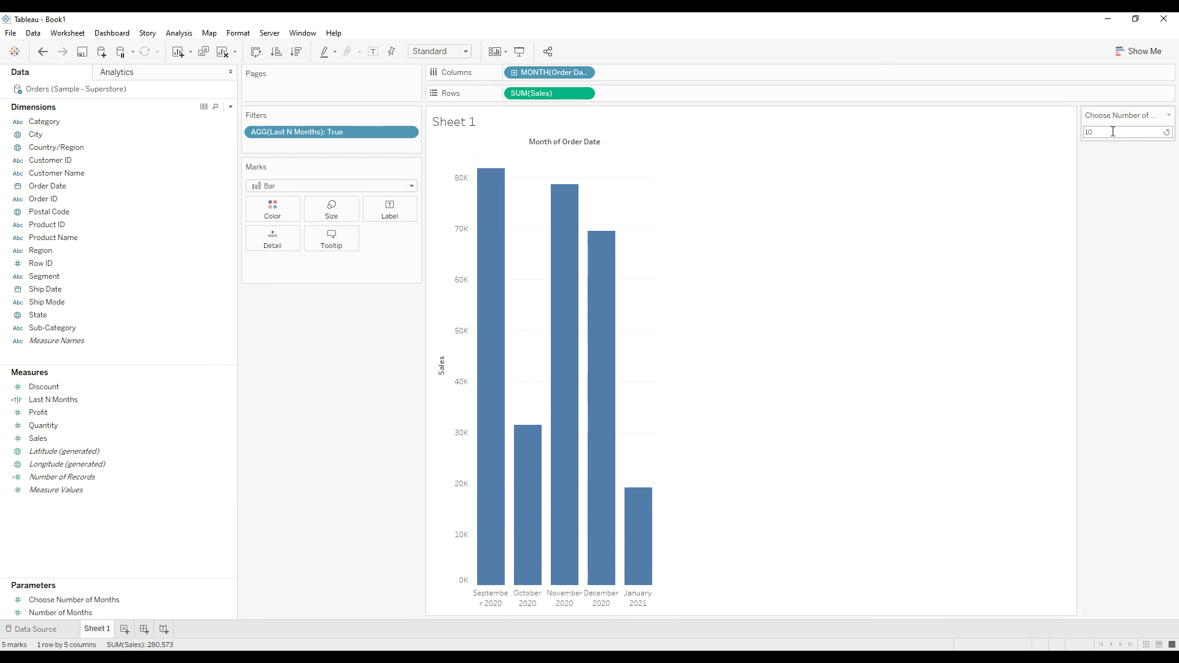
pyautogui.press('Return')
pyautogui.moveTo(797, 464)
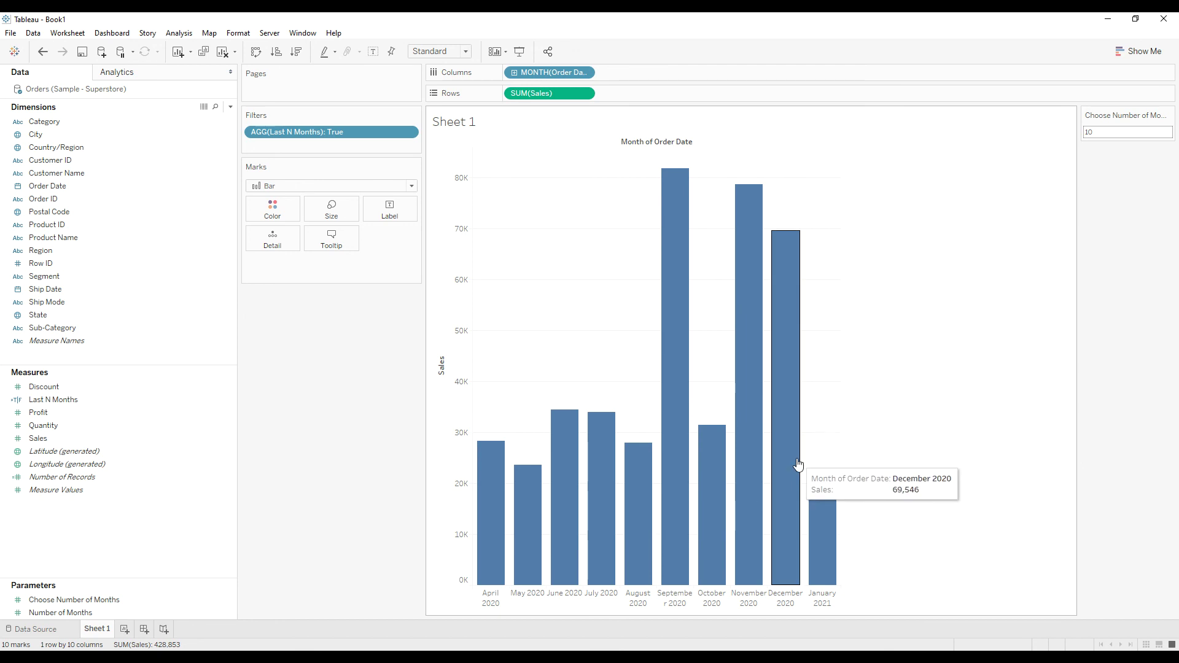